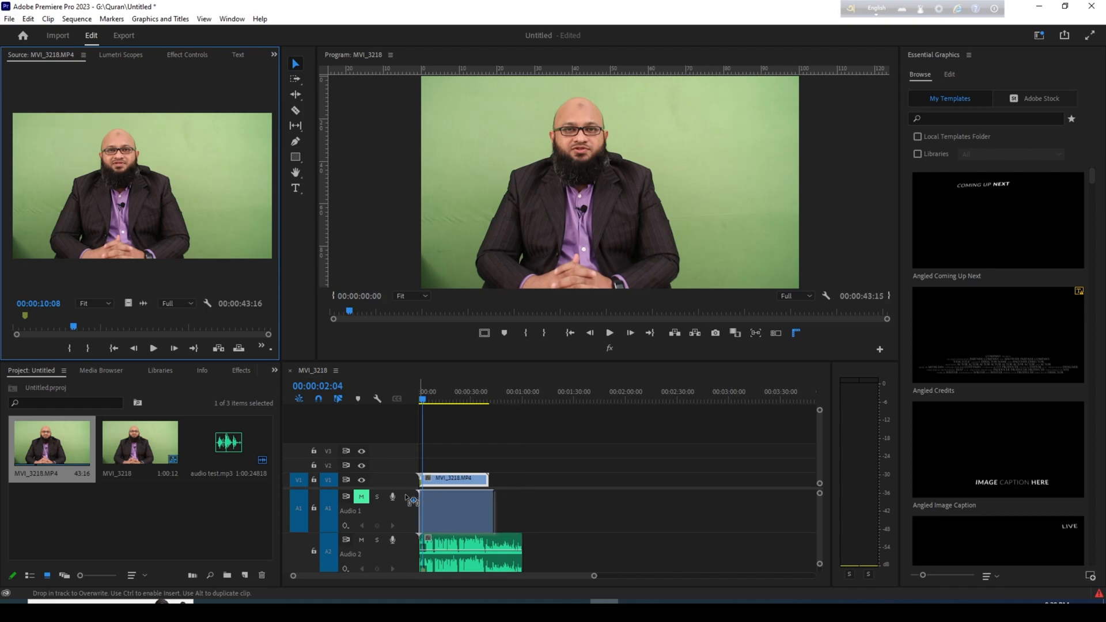
- Trim the ends of the audio clips on tracks A2 and A1 to the video clip's end and return the playhead to the start
double_click(483, 565)
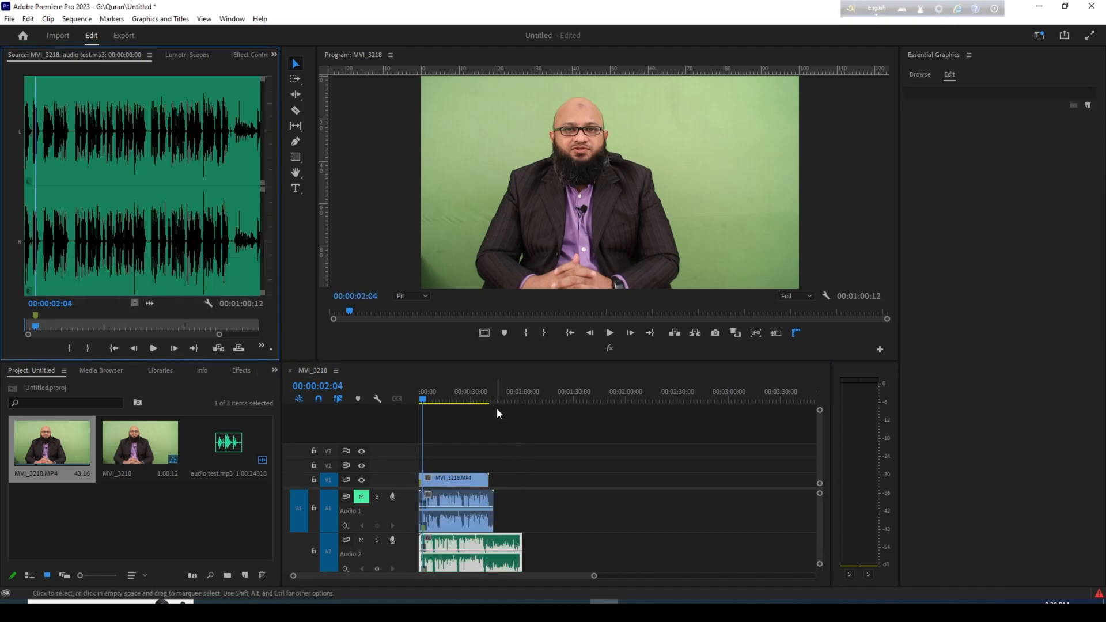
click(515, 397)
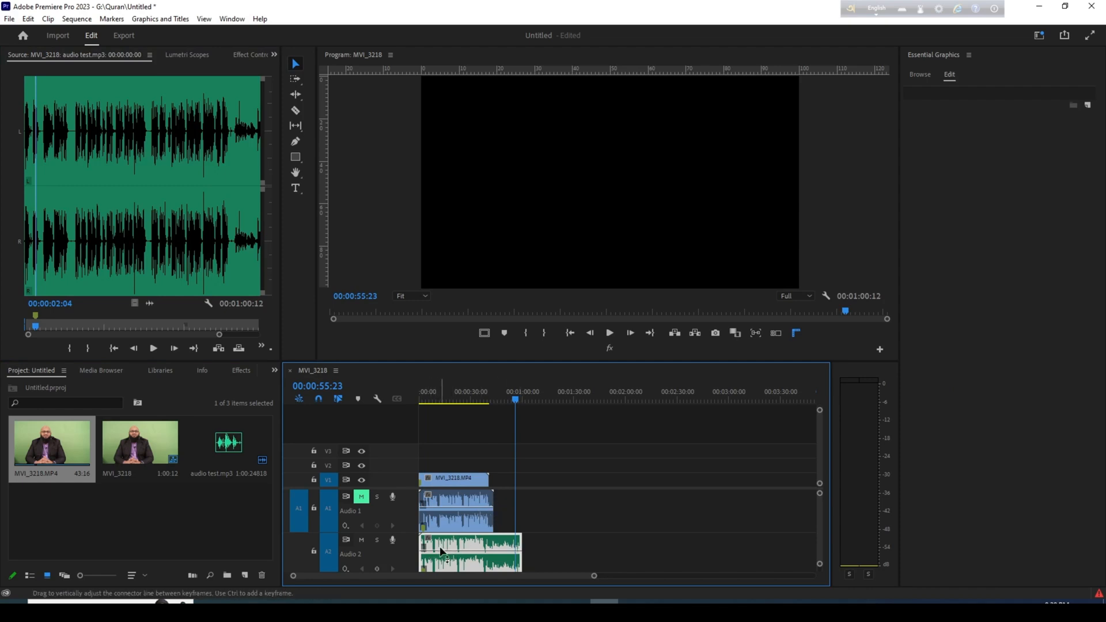
drag(593, 576, 470, 576)
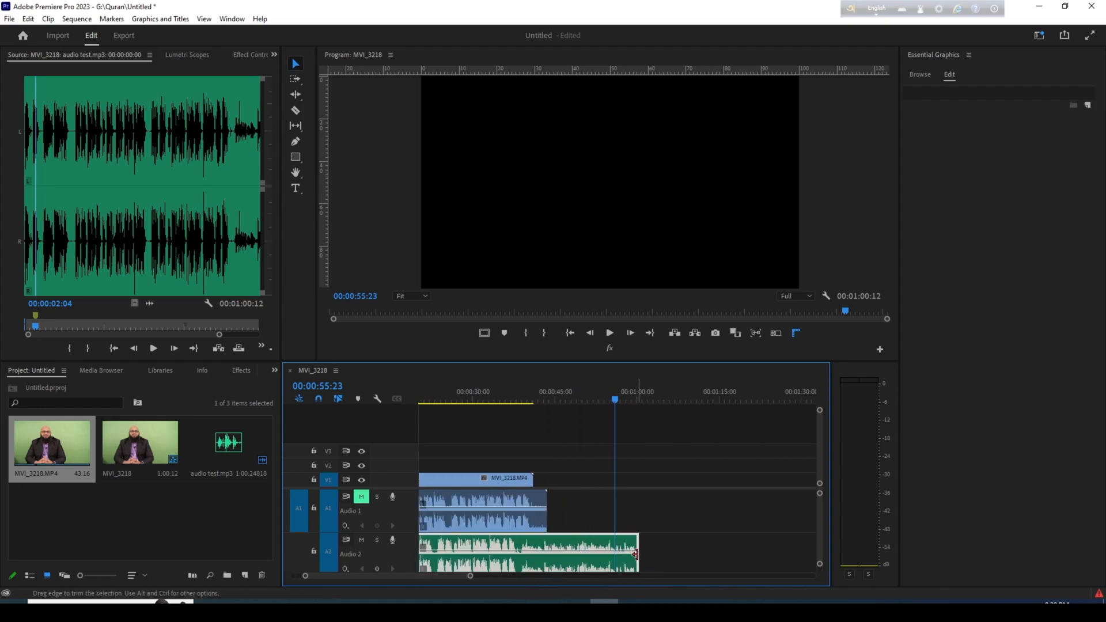
drag(636, 553, 533, 570)
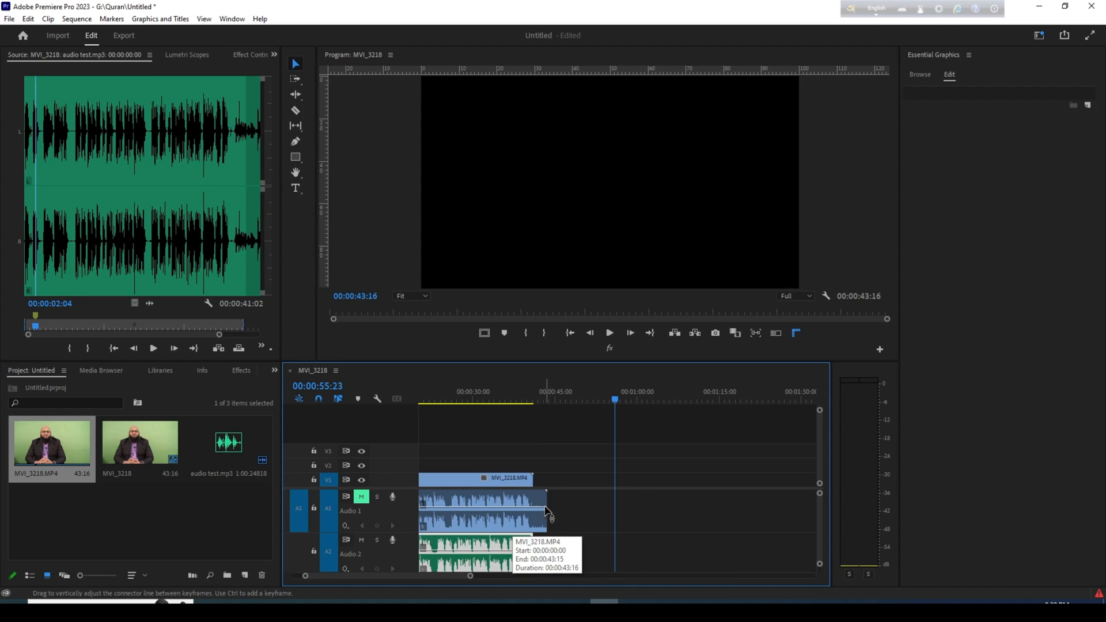
drag(546, 509, 532, 503)
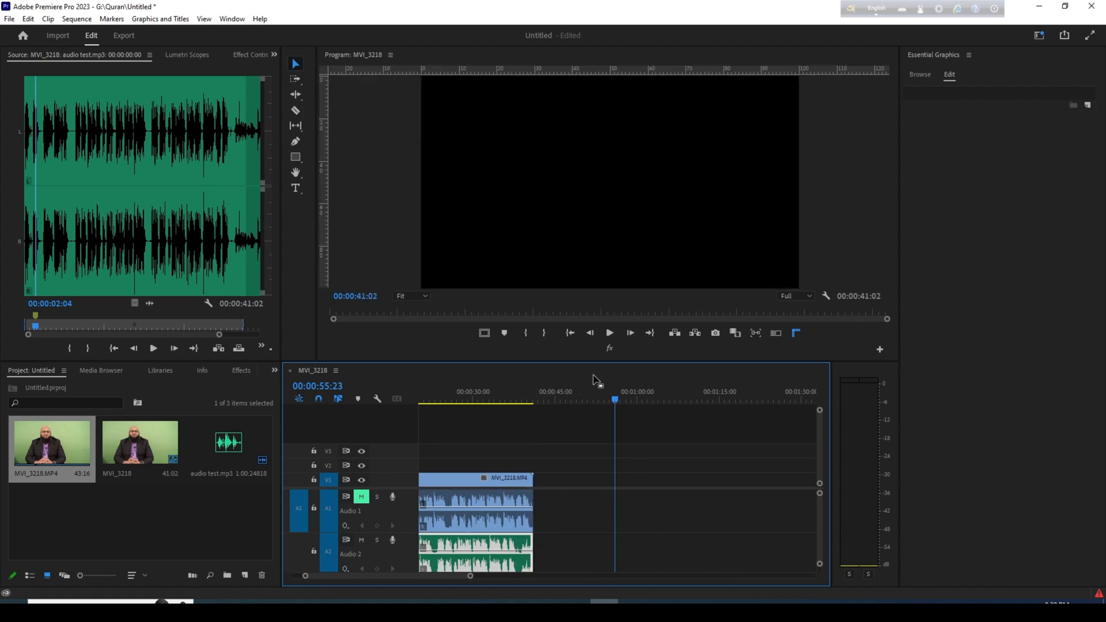
key(Home)
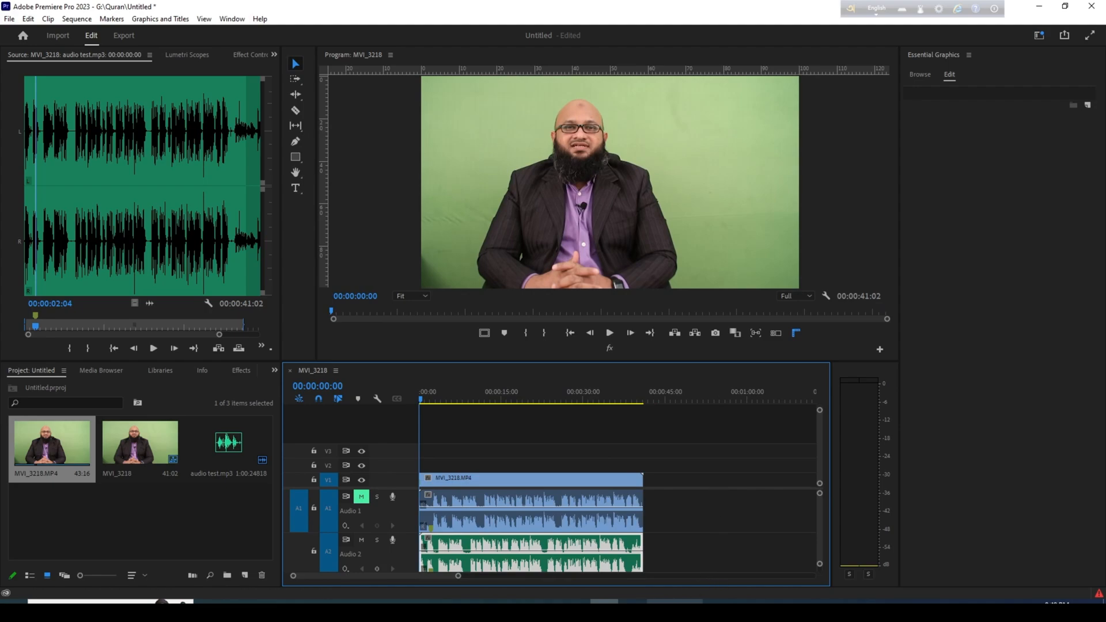
- Switch to the Video Editing 2024.pdf course outline and review the topics listed for the audio classes
click(464, 609)
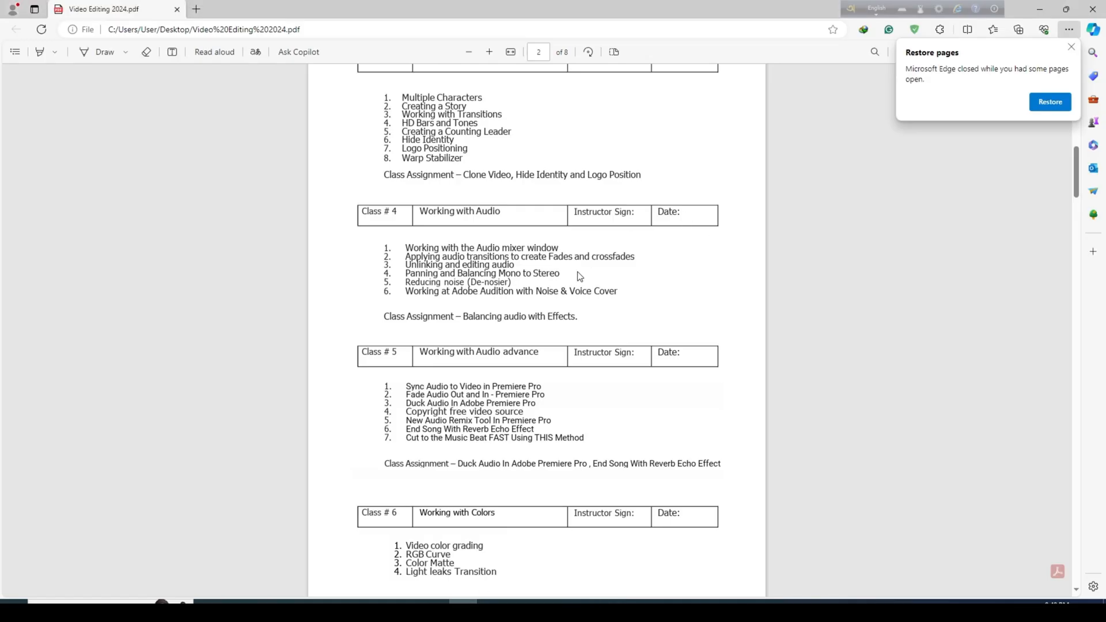
scroll(579, 277, down, 1)
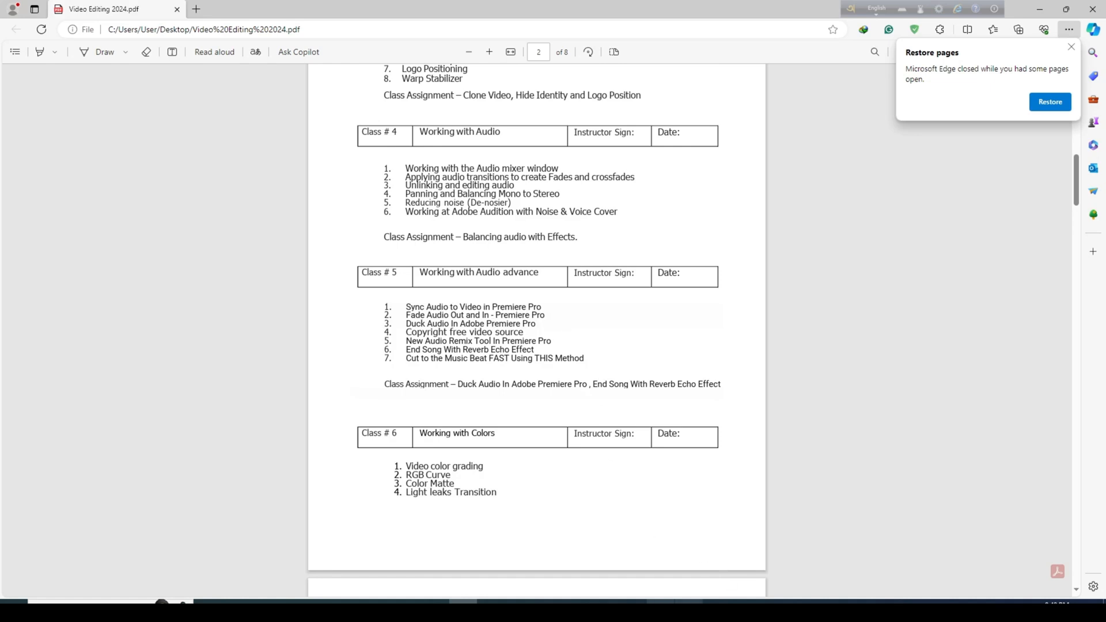
click(605, 610)
scroll(567, 501, down, 1)
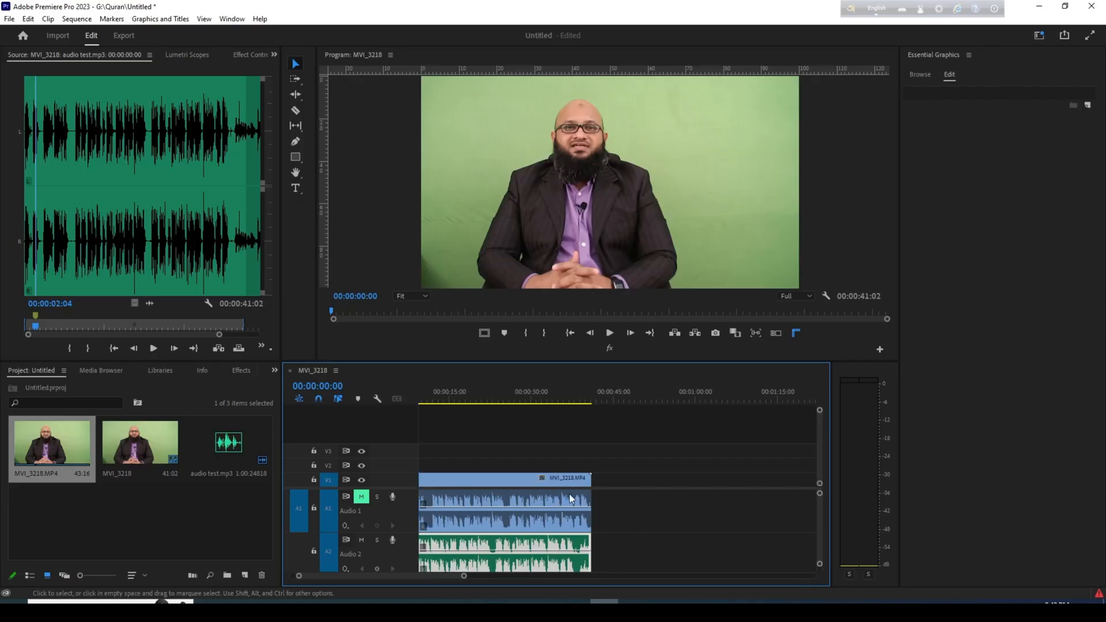
- Import the REverb video from the AUDIO CLASS 02 folder into the project and open it in the Source monitor
mouse_move(464, 578)
mouse_down()
mouse_move(523, 576)
mouse_move(463, 576)
mouse_up()
mouse_move(378, 601)
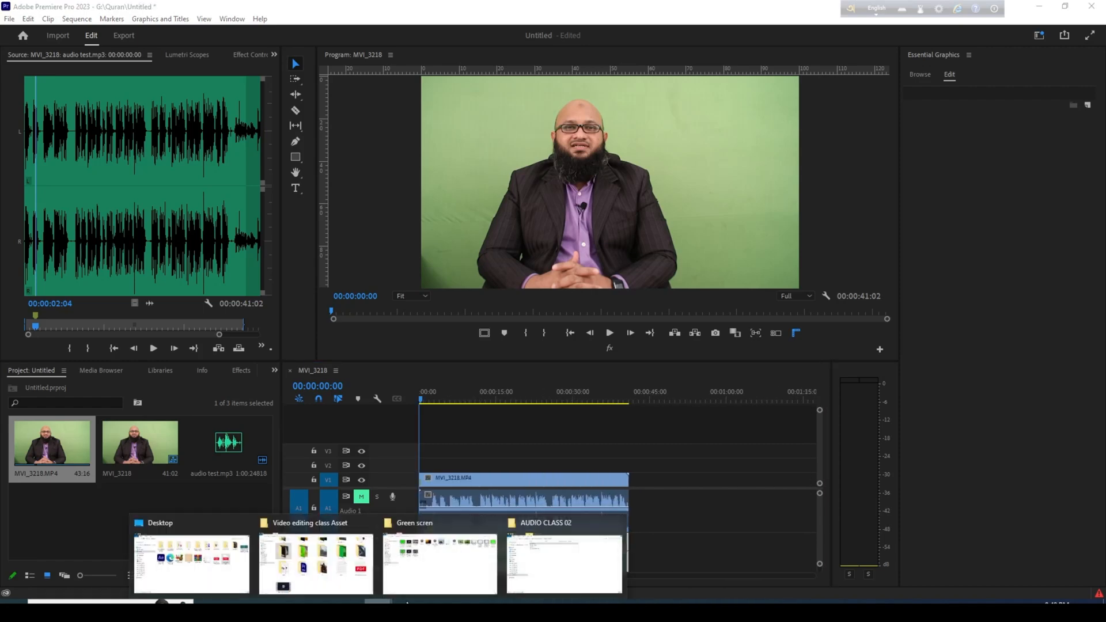
click(517, 560)
click(275, 156)
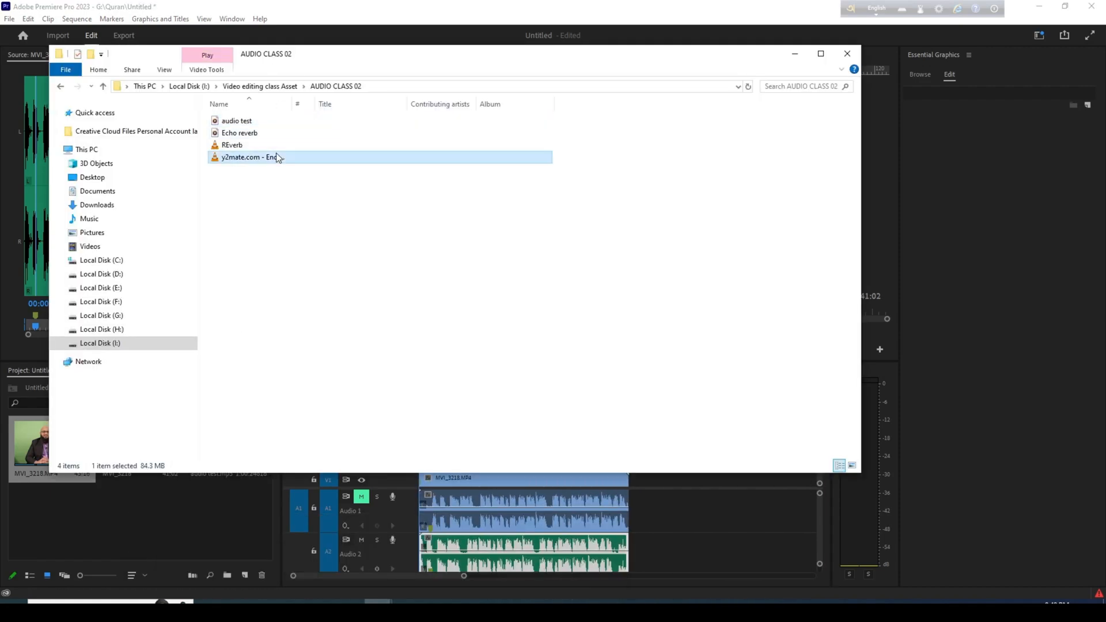
click(268, 135)
key(Up)
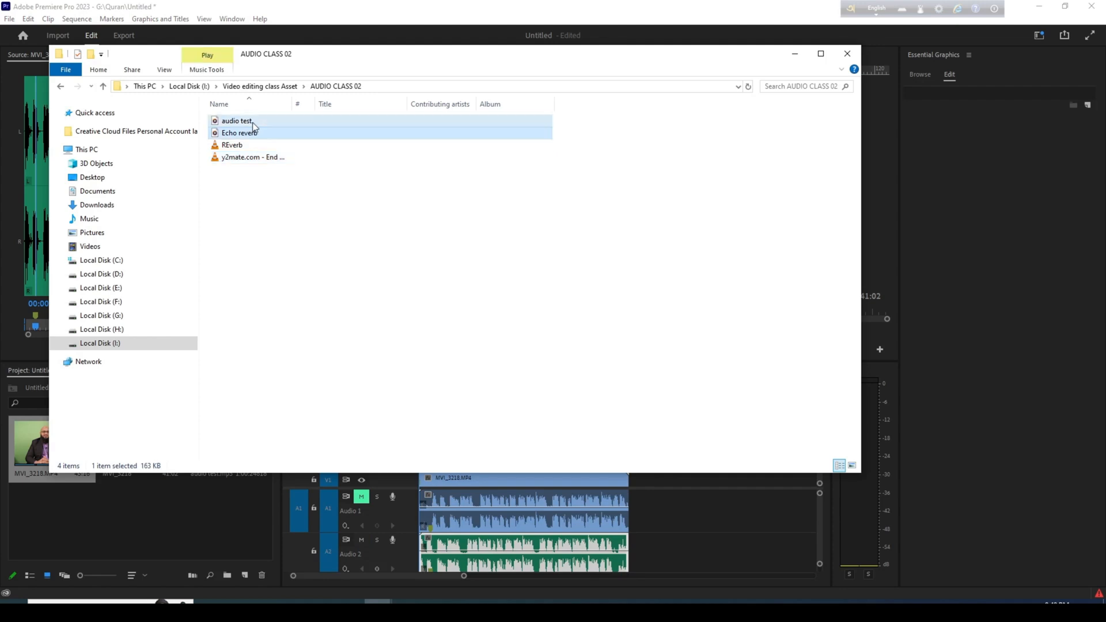
click(253, 134)
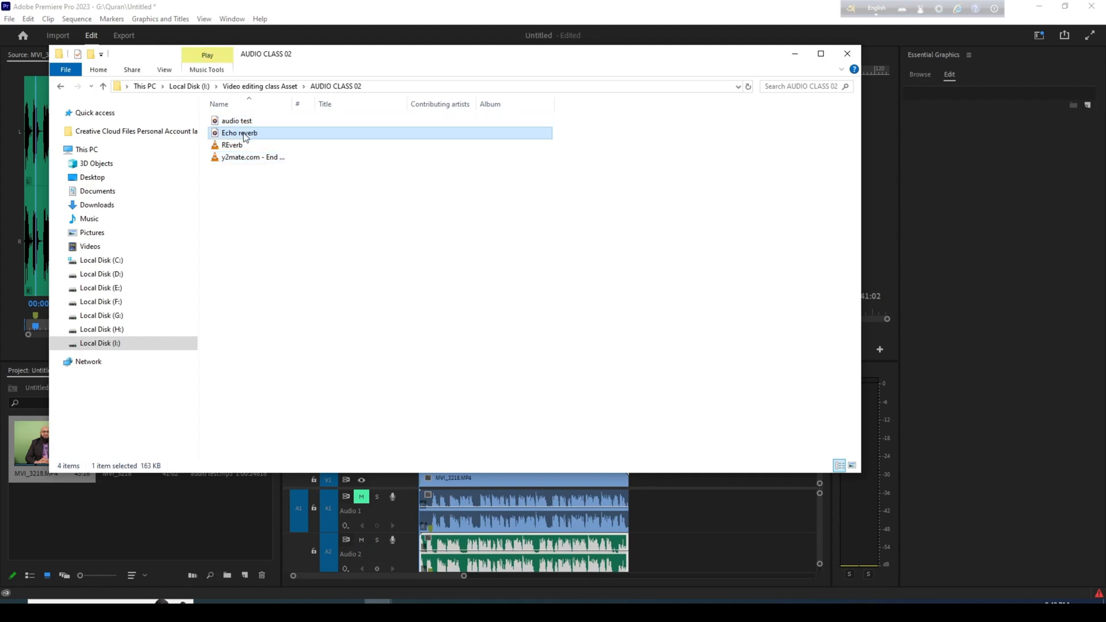
drag(230, 145, 190, 531)
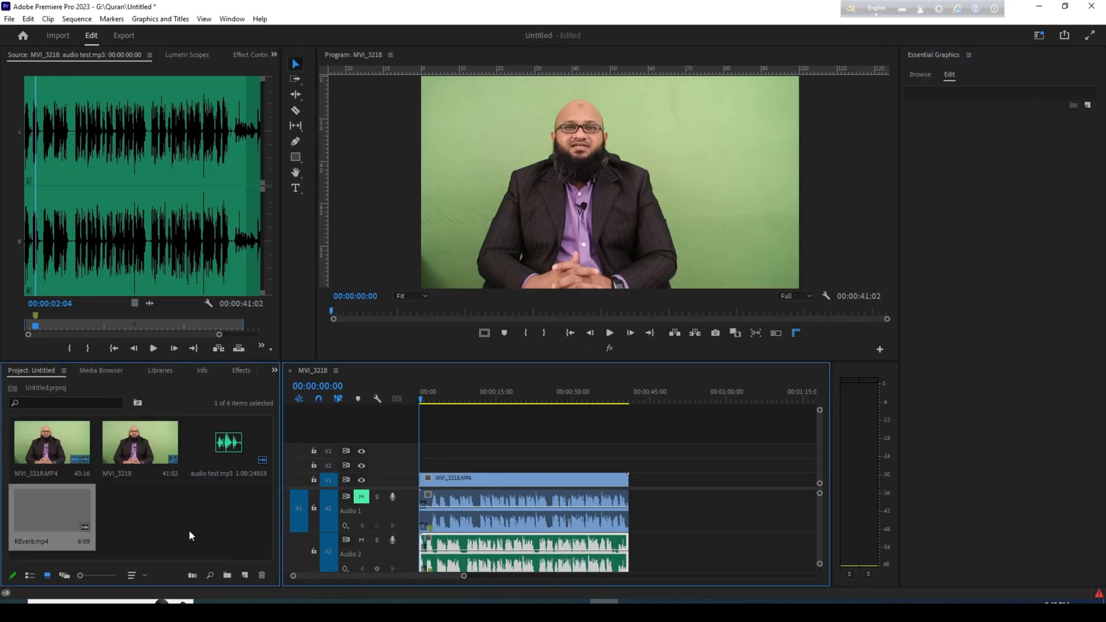
double_click(64, 503)
- Create a new sequence named Sequence 01 with the DSLR 1080p30 preset
click(244, 575)
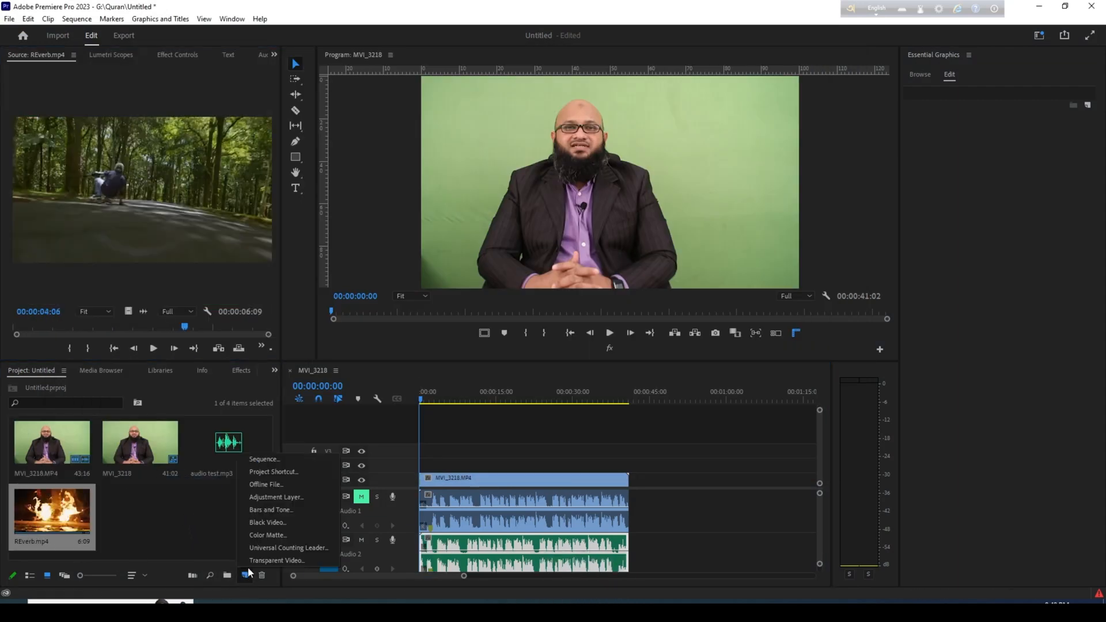
click(292, 453)
click(246, 575)
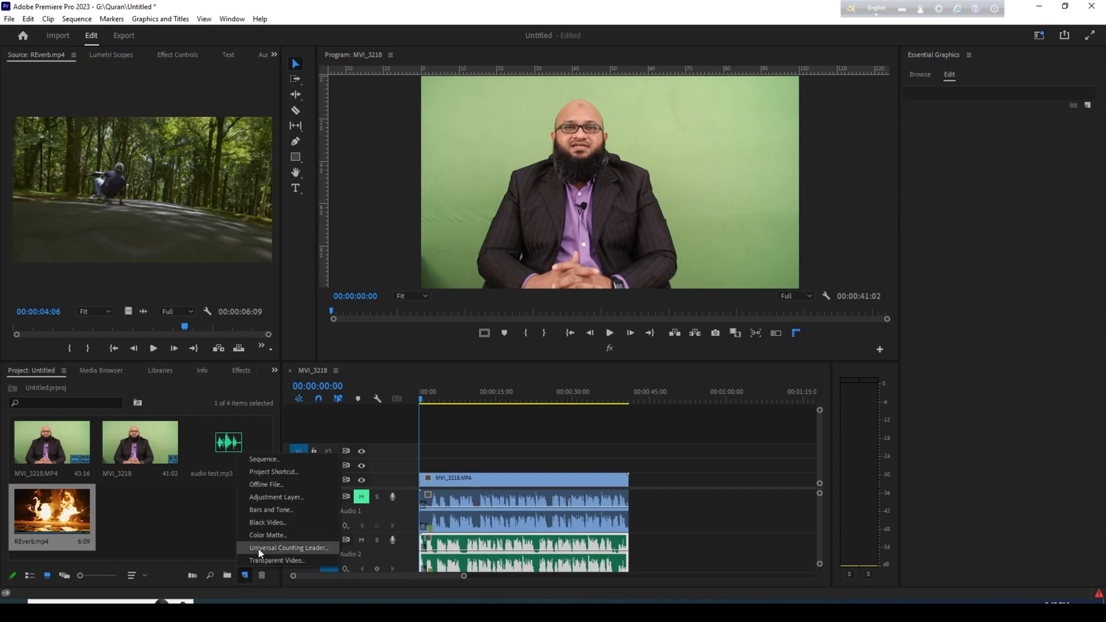
click(269, 460)
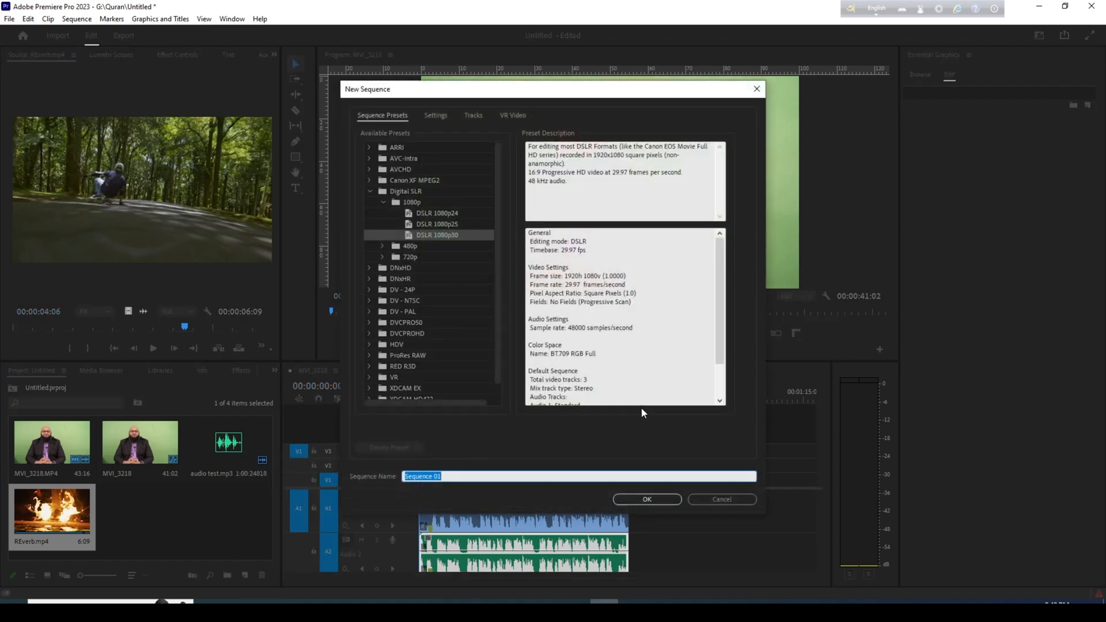
key(Return)
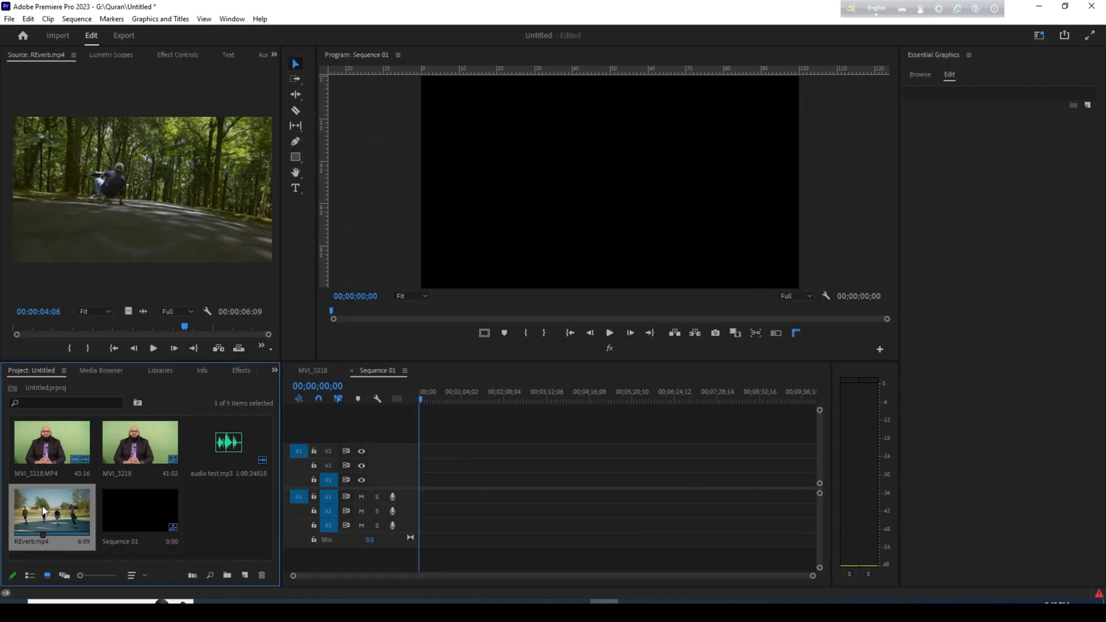
- Place only the video of REverb.mp4 on track V1, changing the sequence settings to match the clip
click(150, 290)
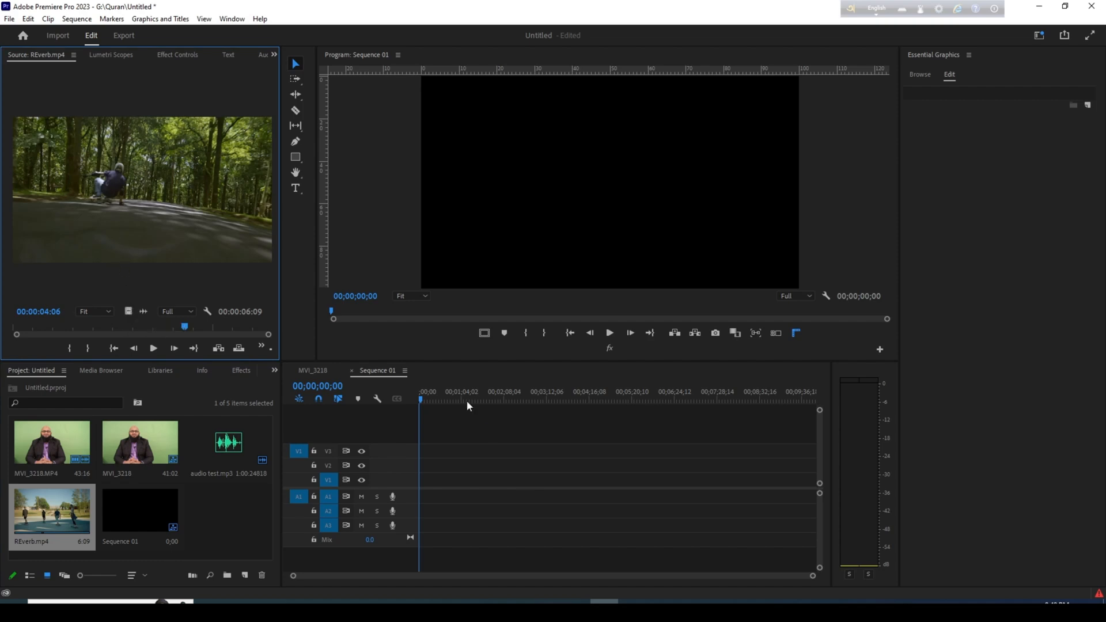
drag(467, 406, 423, 481)
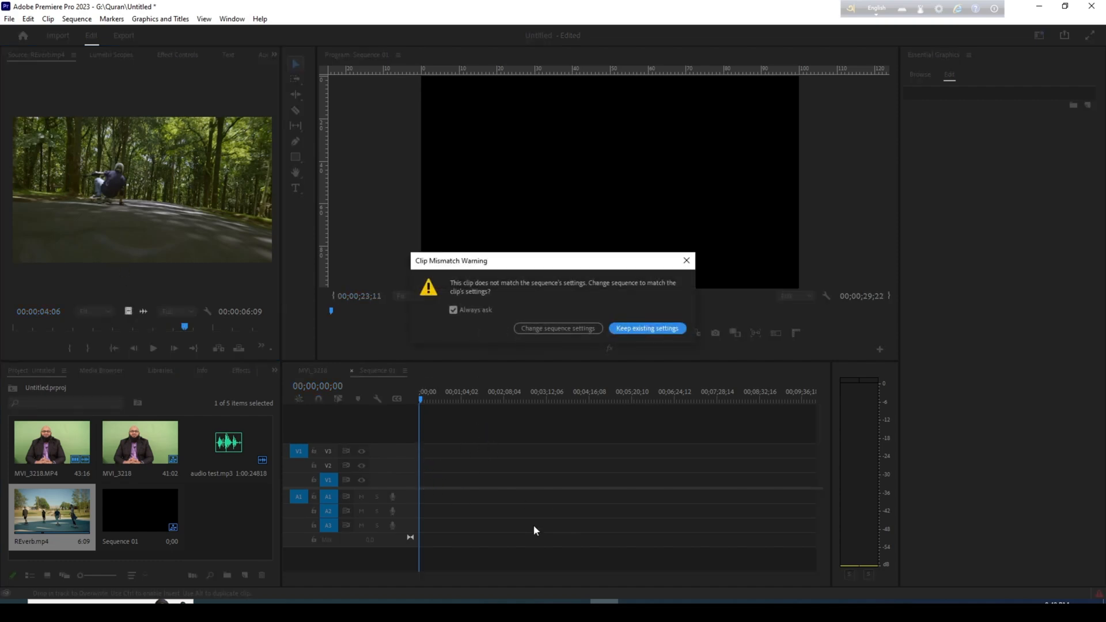
click(552, 329)
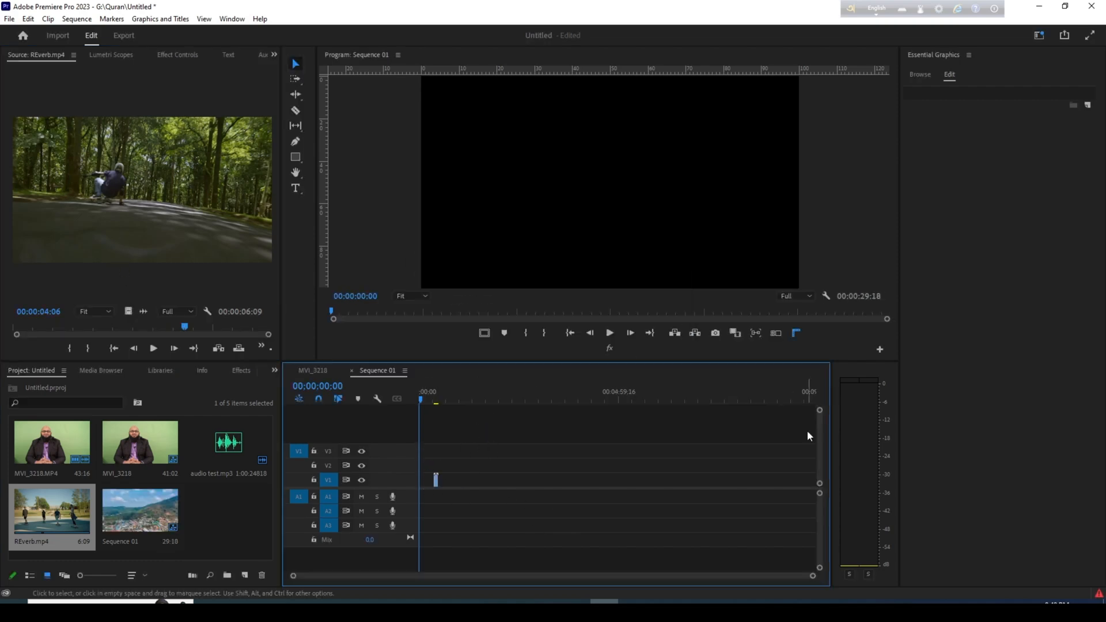
- Ripple delete the gap before the REverb clip on track V1 and preview the beginning of the sequence
right_click(425, 481)
click(478, 492)
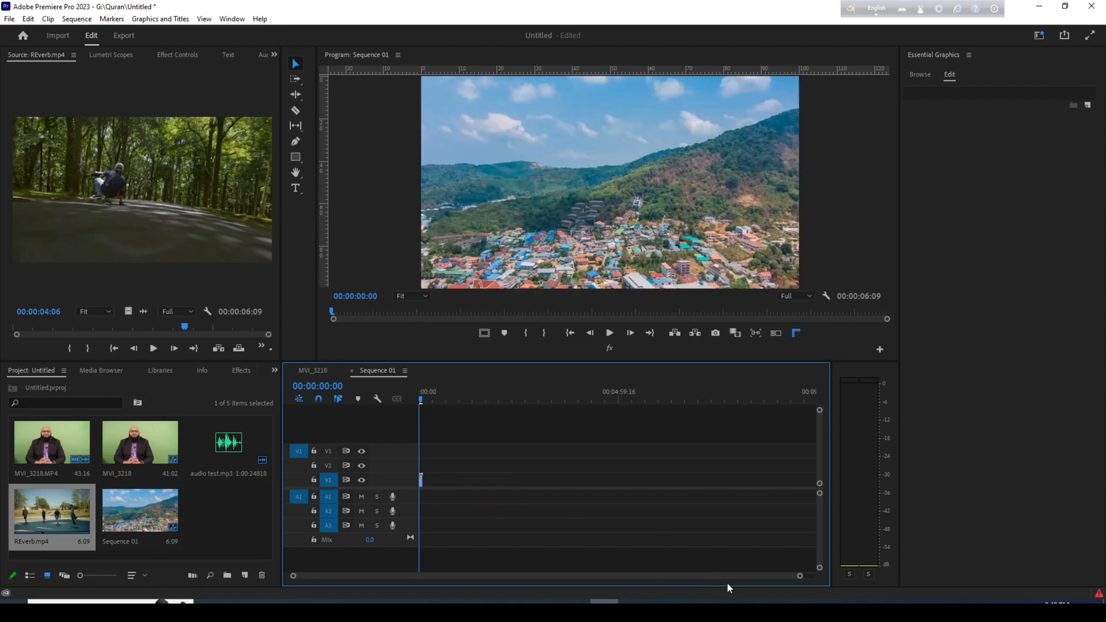
drag(801, 577, 597, 571)
key(space)
key(space)
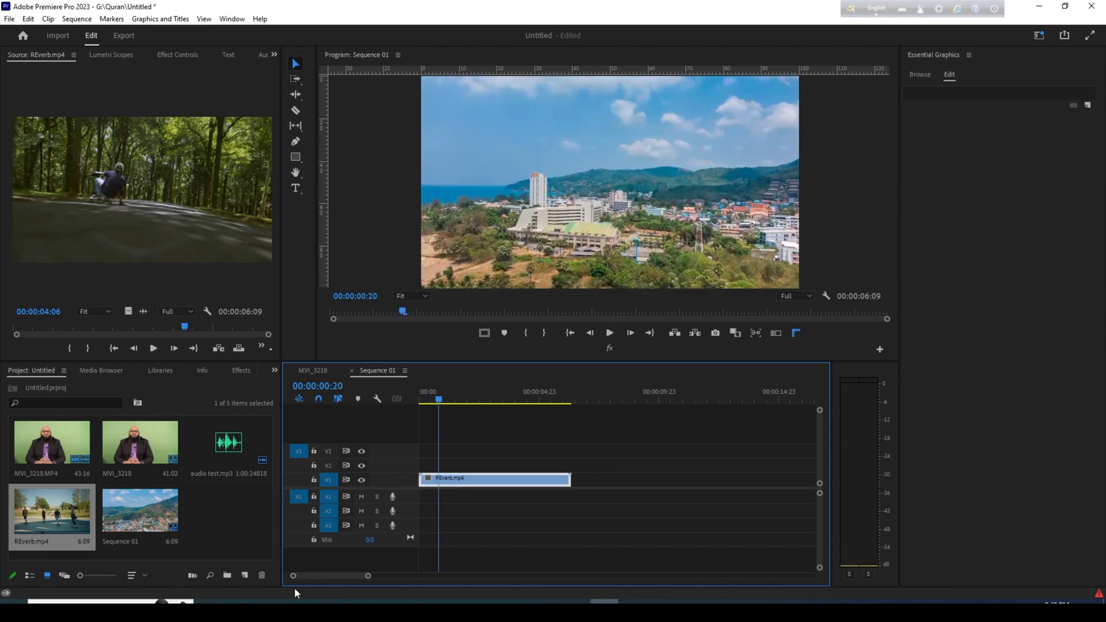
- Import Echo reverb.mp3 from the AUDIO CLASS 02 folder and audition it in the Source monitor
mouse_move(379, 601)
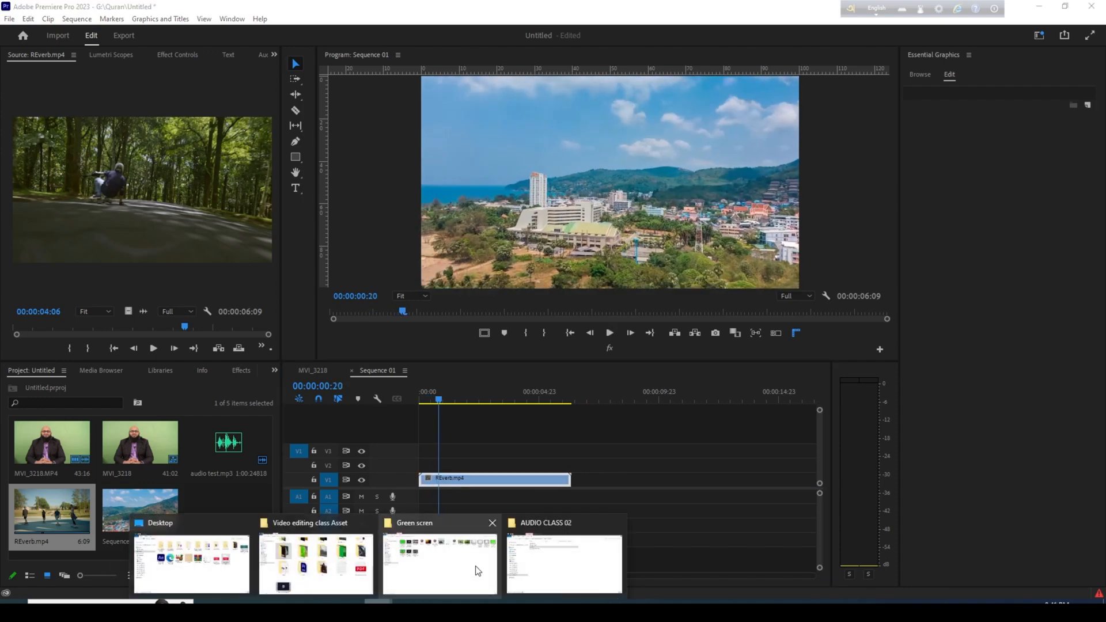
click(513, 553)
click(240, 120)
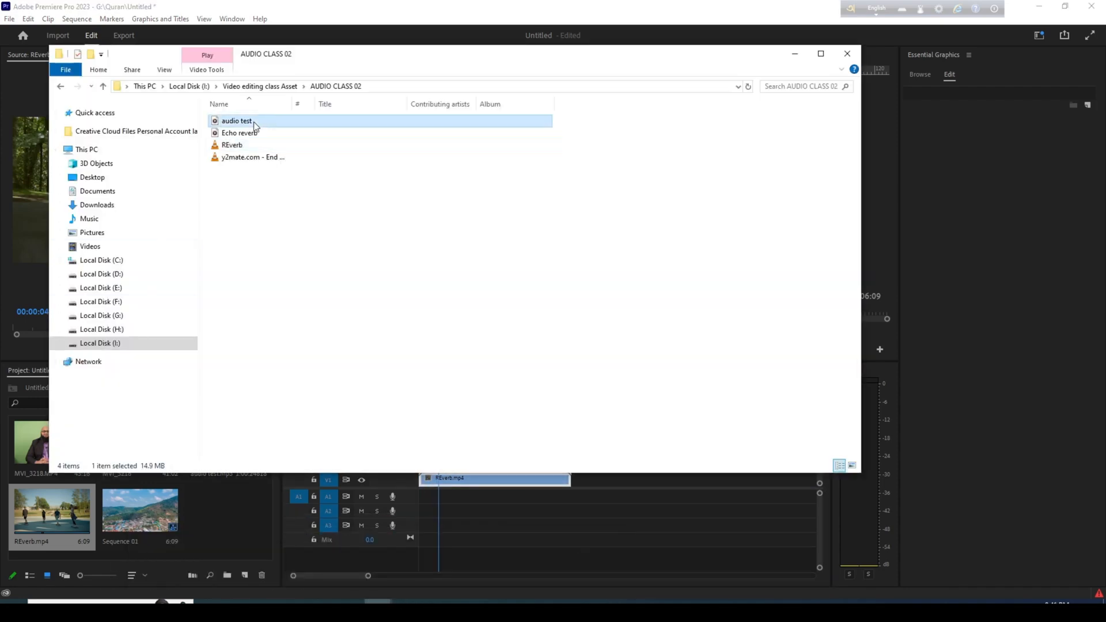
drag(256, 137, 208, 521)
double_click(220, 513)
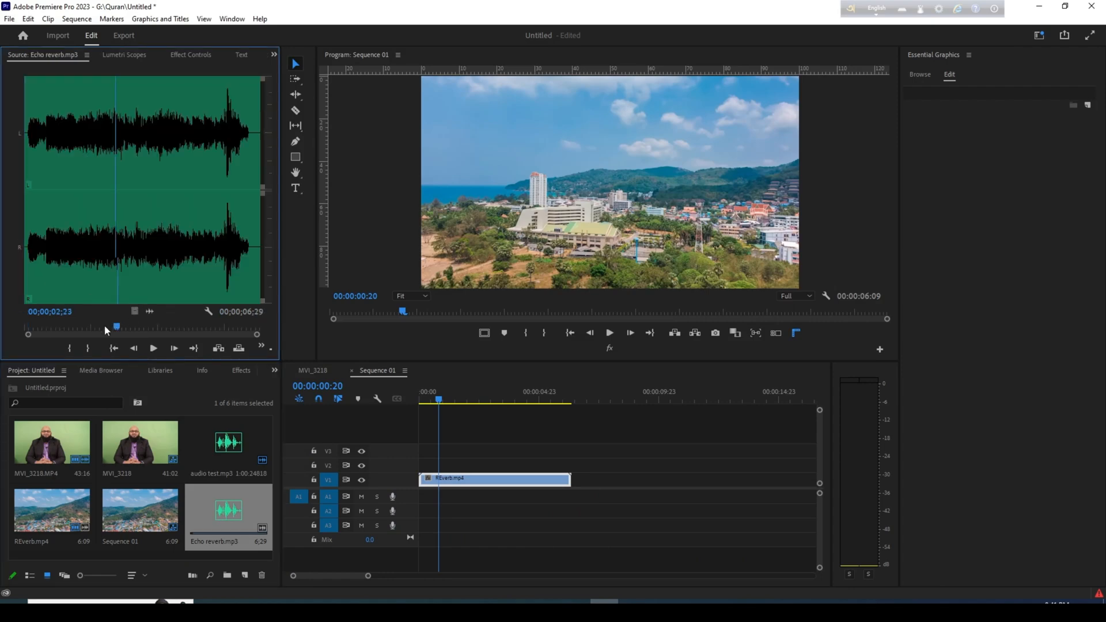
key(space)
key(space)
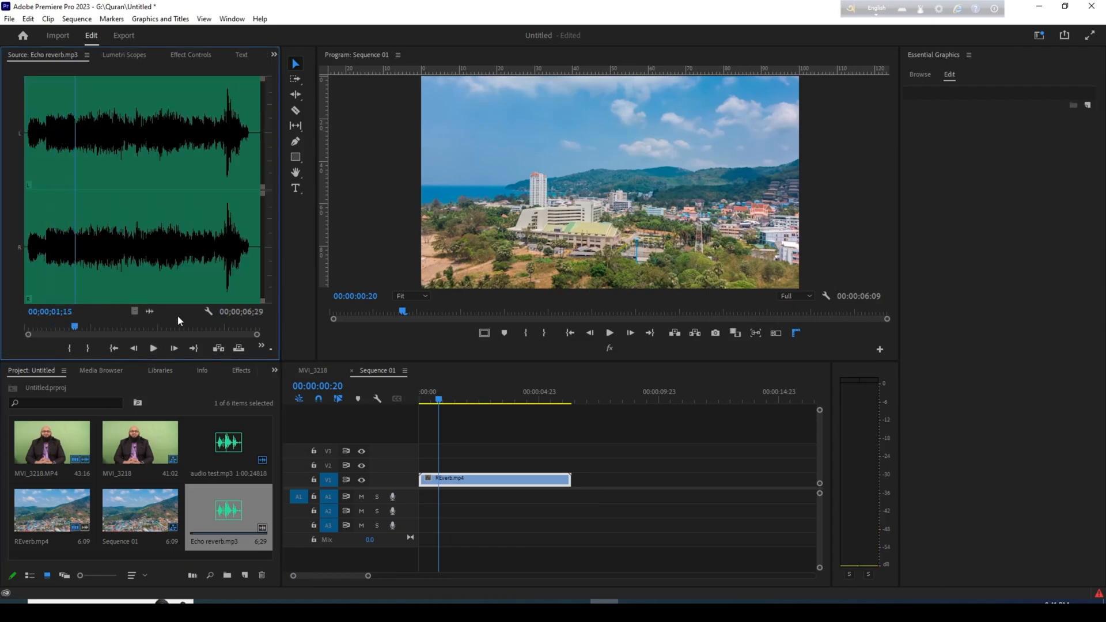
- Place the Echo reverb audio at the start of track A1 and play the sequence back briefly
drag(152, 312, 415, 502)
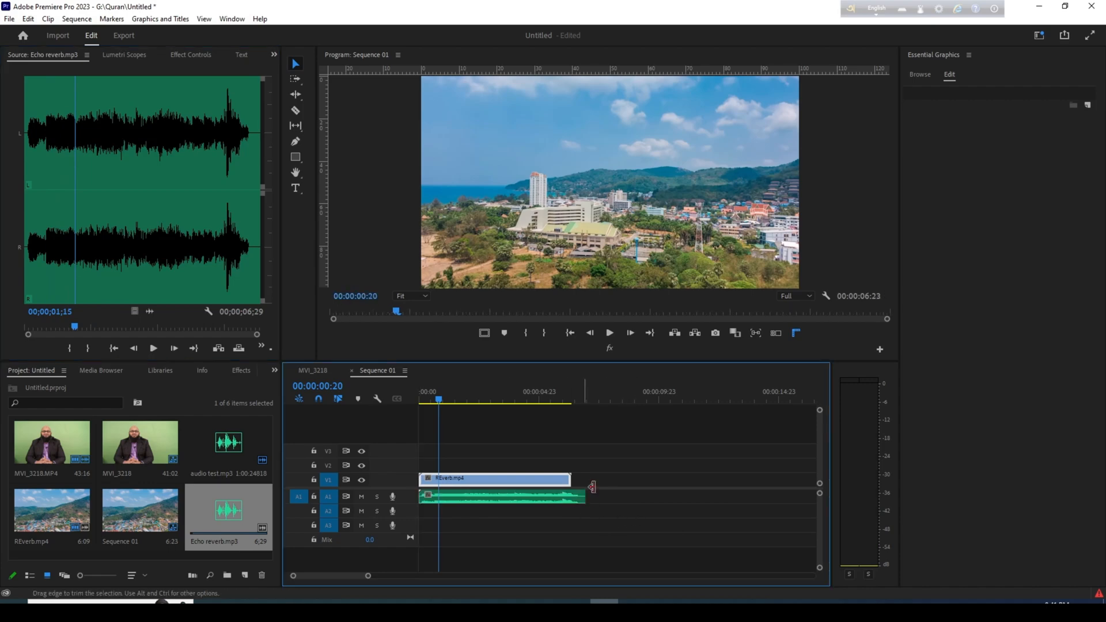
key(space)
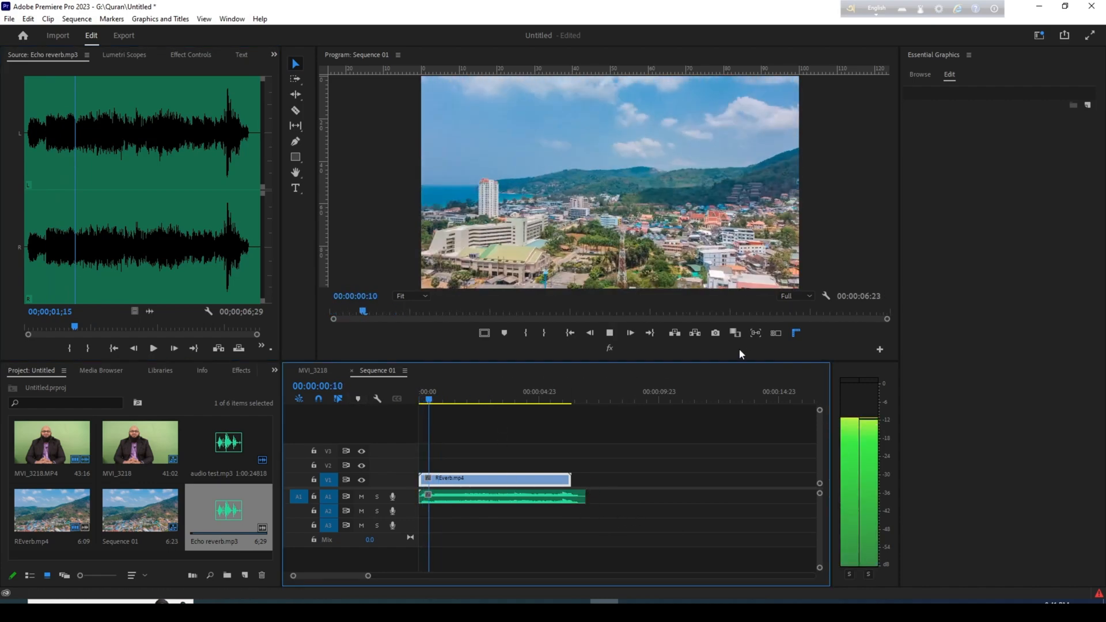
key(space)
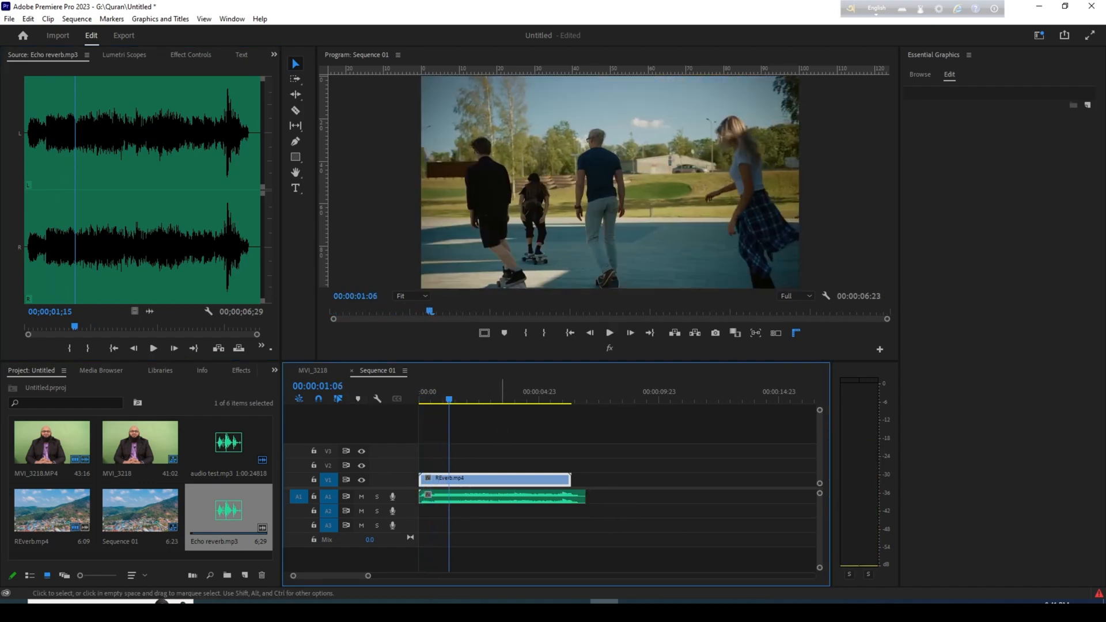
- Expand track A1 to show its waveform and maximize the Timeline panel
double_click(406, 495)
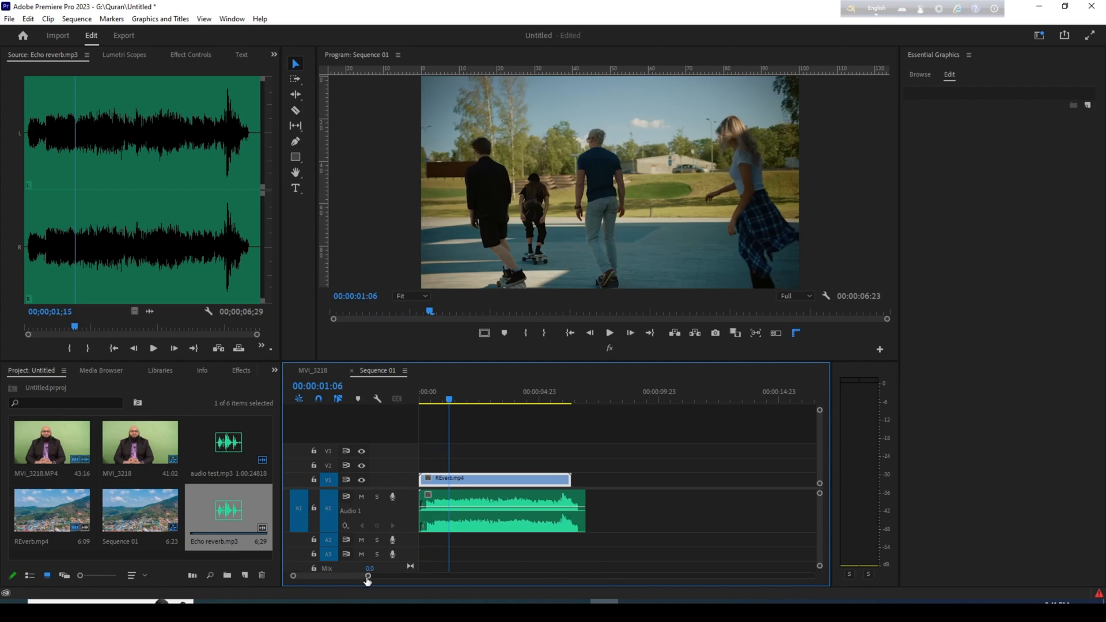
mouse_move(369, 579)
mouse_down()
mouse_move(339, 581)
mouse_move(352, 576)
mouse_up()
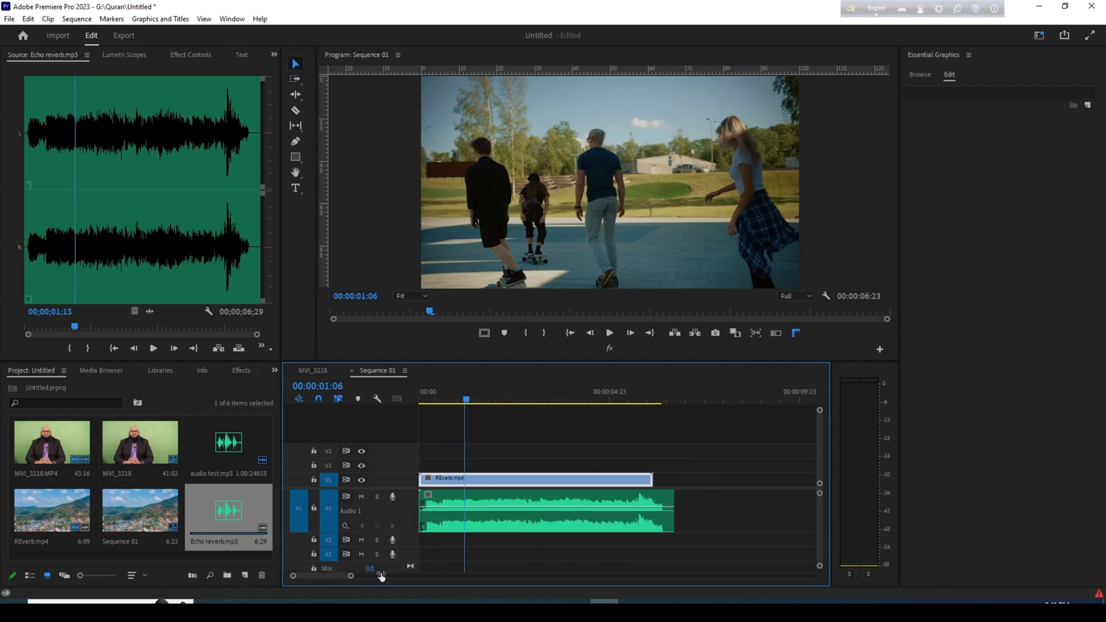
click(434, 548)
key(grave)
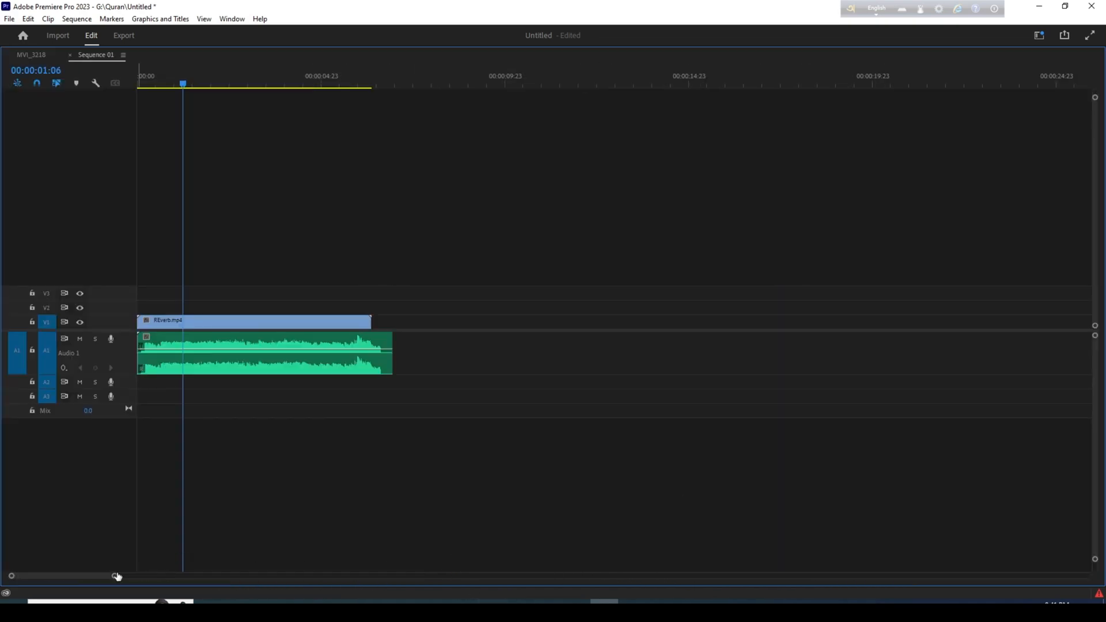
drag(117, 576, 95, 577)
- Apply the default audio transition to the start of the Echo reverb clip on A1 and play it from the beginning
drag(228, 82, 1, 124)
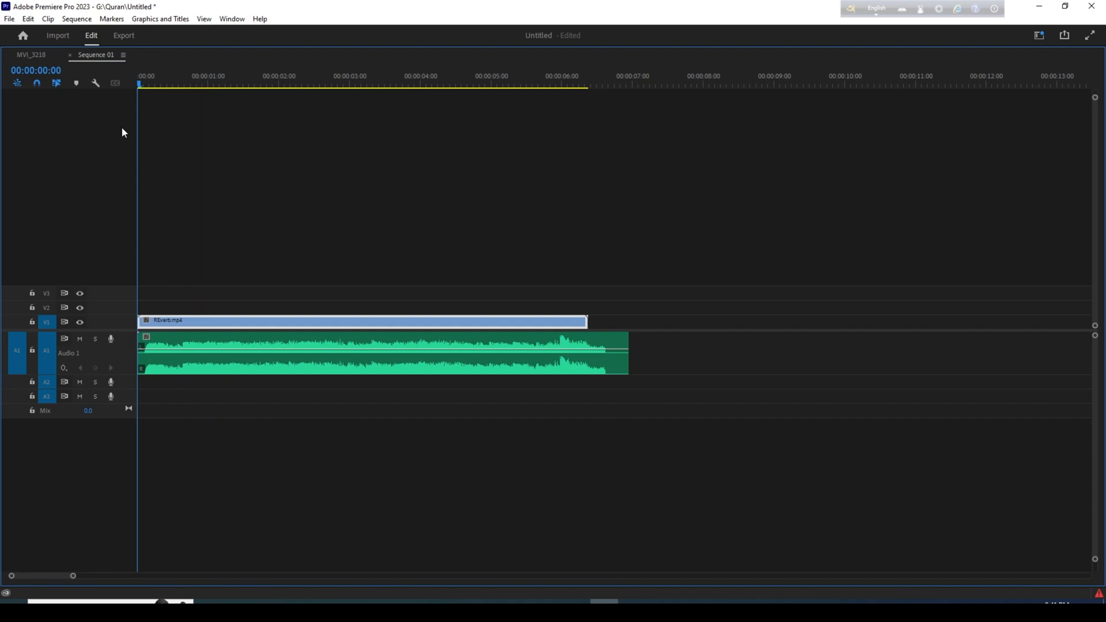
right_click(140, 339)
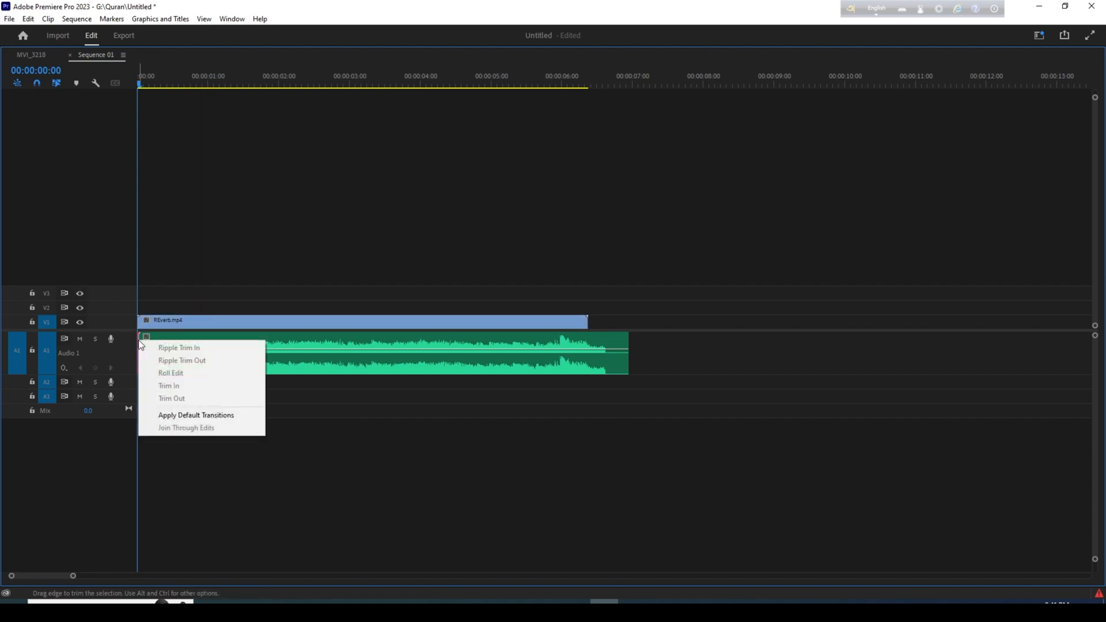
click(216, 416)
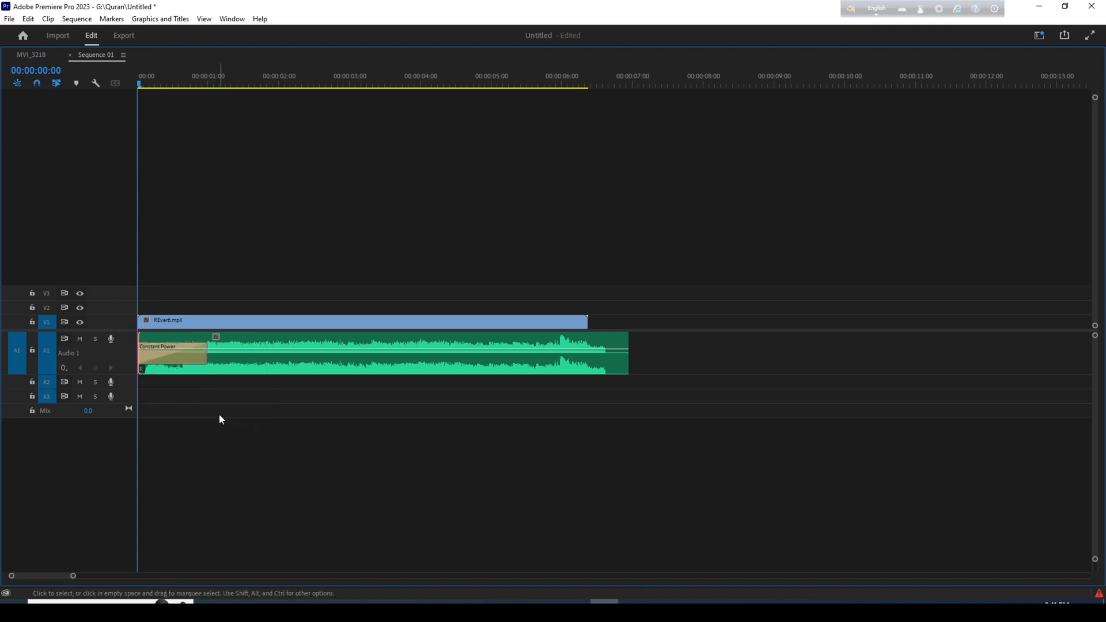
key(space)
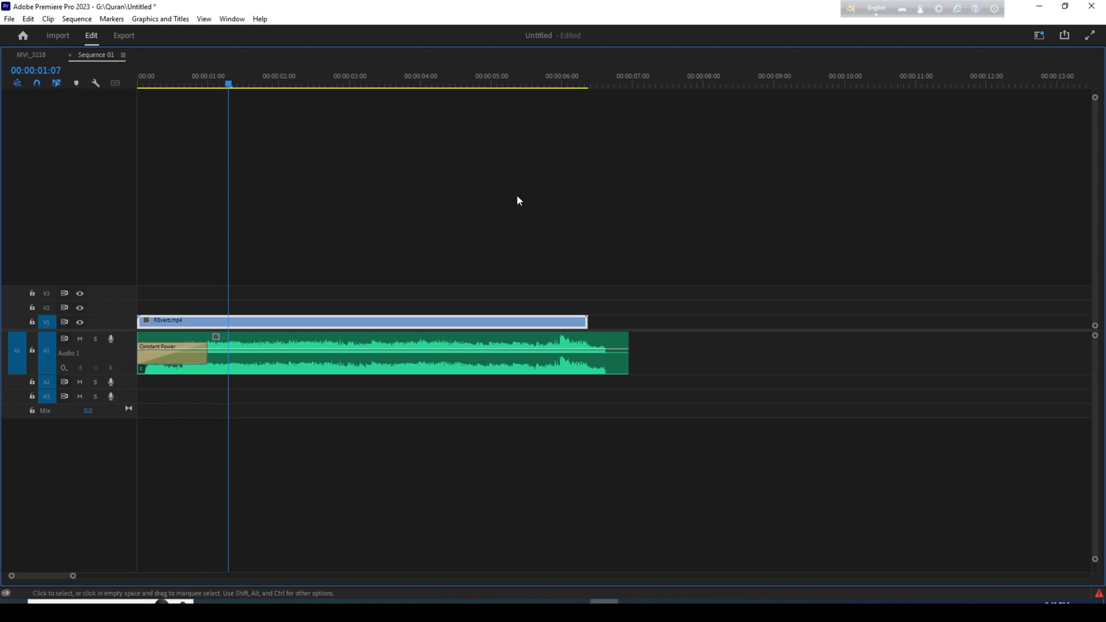
- Trim the end of the Echo reverb audio to match the end of the REverb video and preview the ending
drag(531, 81, 576, 81)
drag(636, 360, 587, 352)
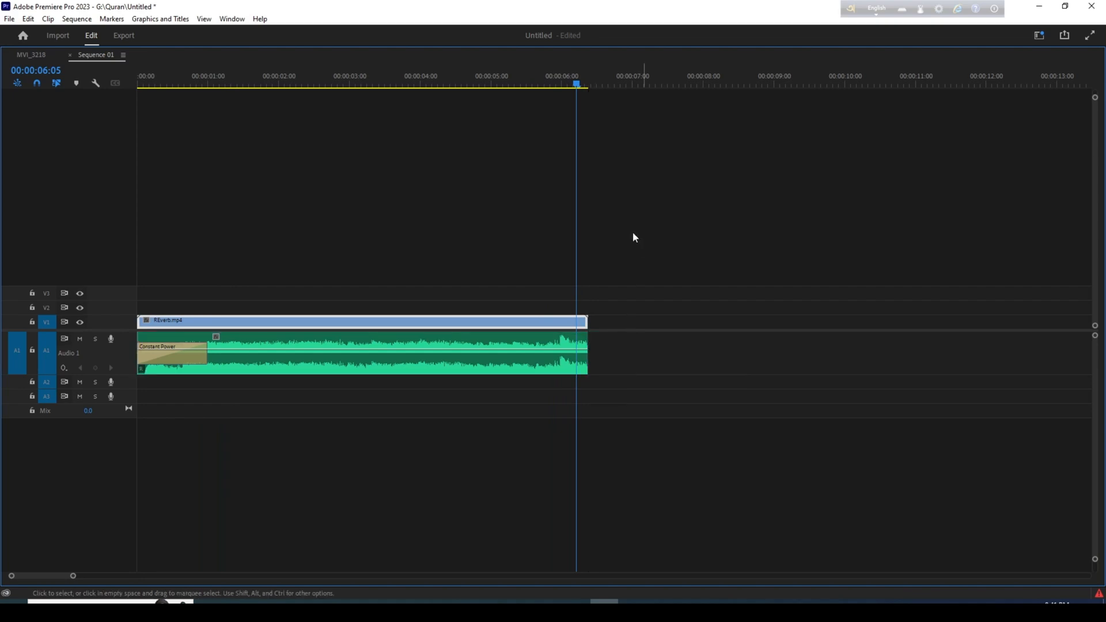
key(Down)
click(517, 84)
key(space)
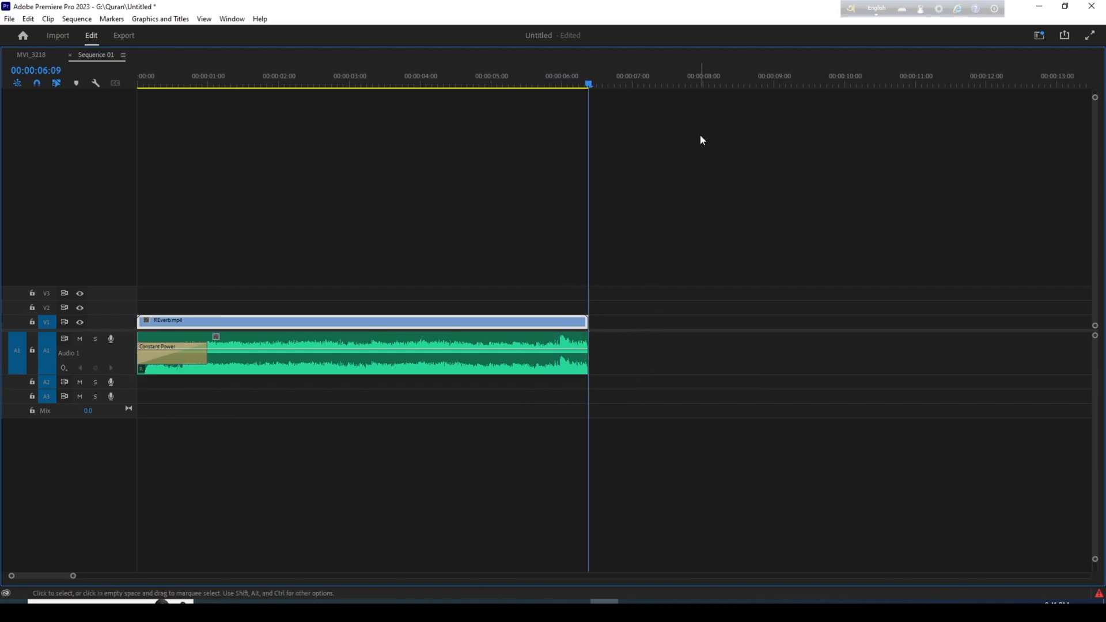
drag(573, 84, 556, 86)
key(space)
key(space)
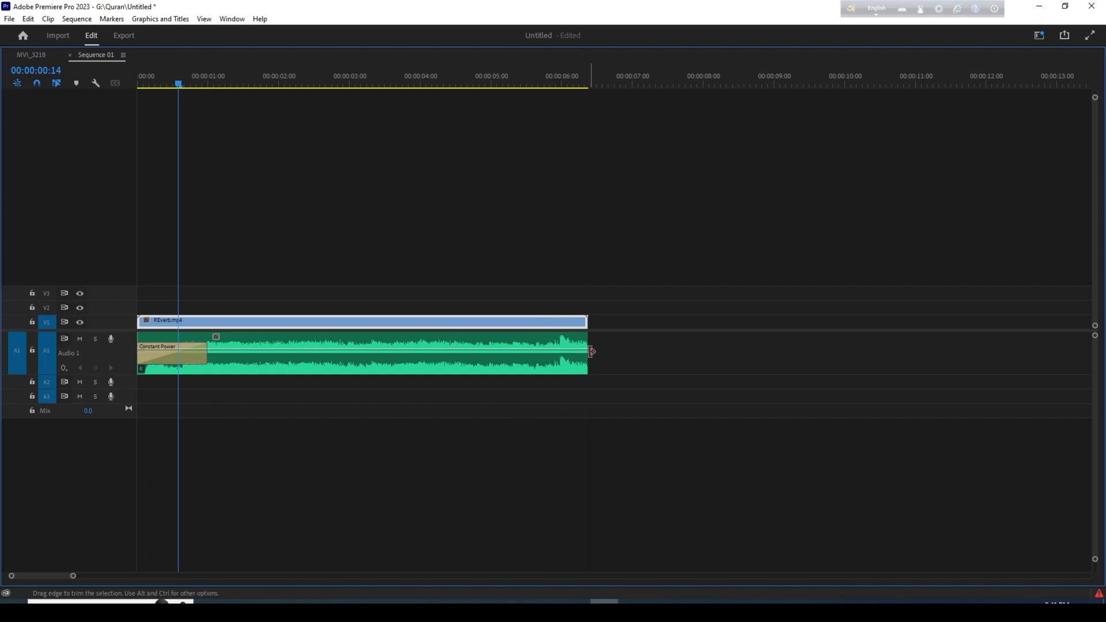
- Apply the default transition to the end of the Echo reverb audio, play the sequence briefly, and undo the transition
right_click(590, 353)
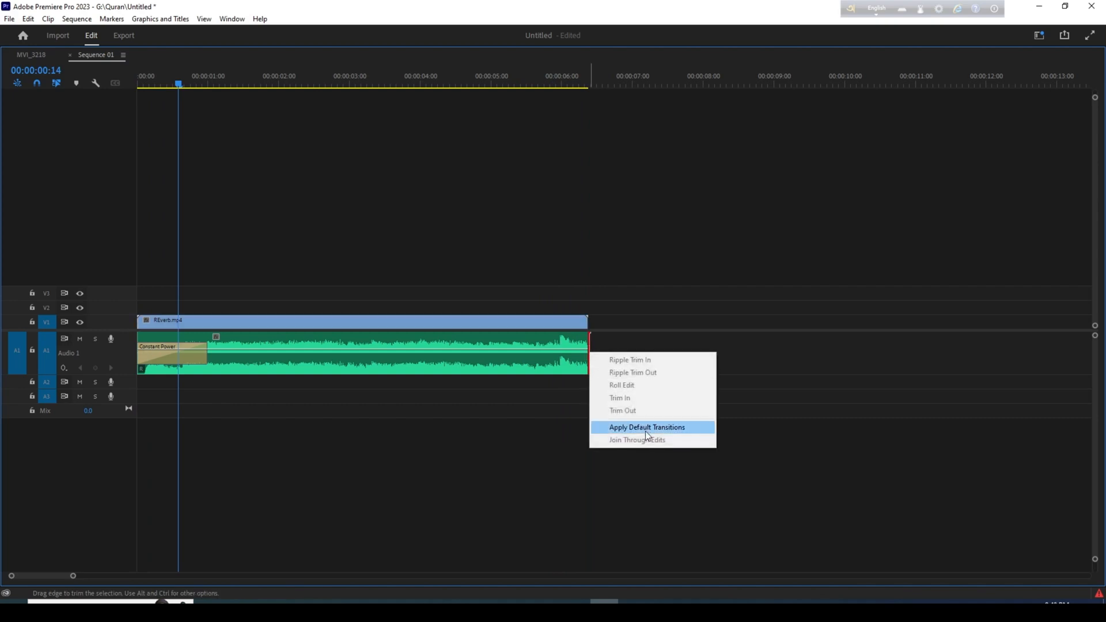
click(645, 427)
key(space)
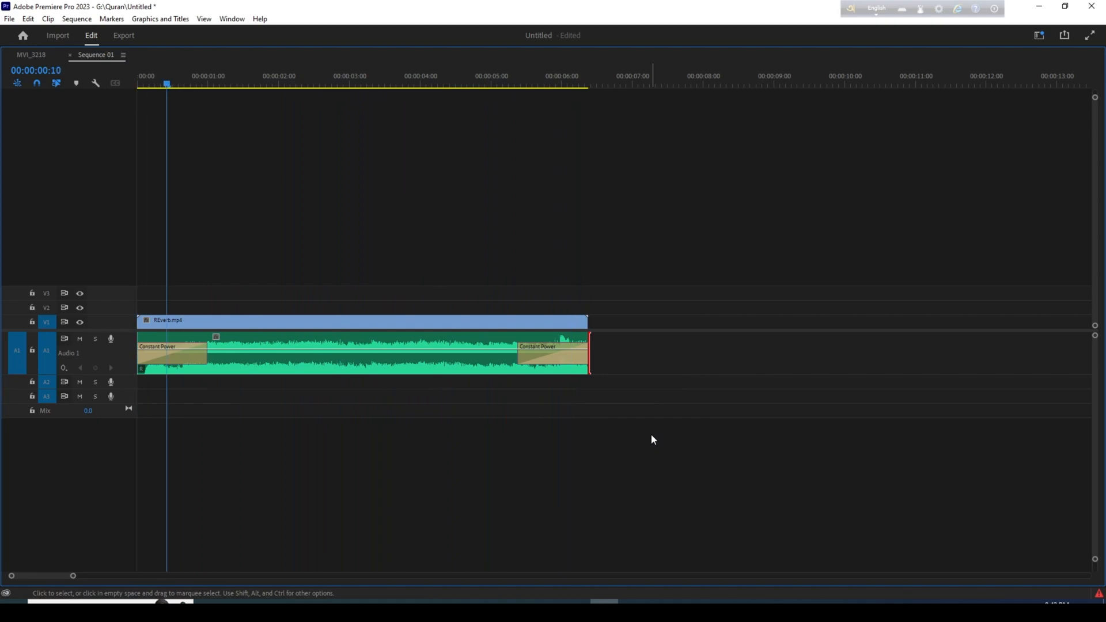
key(space)
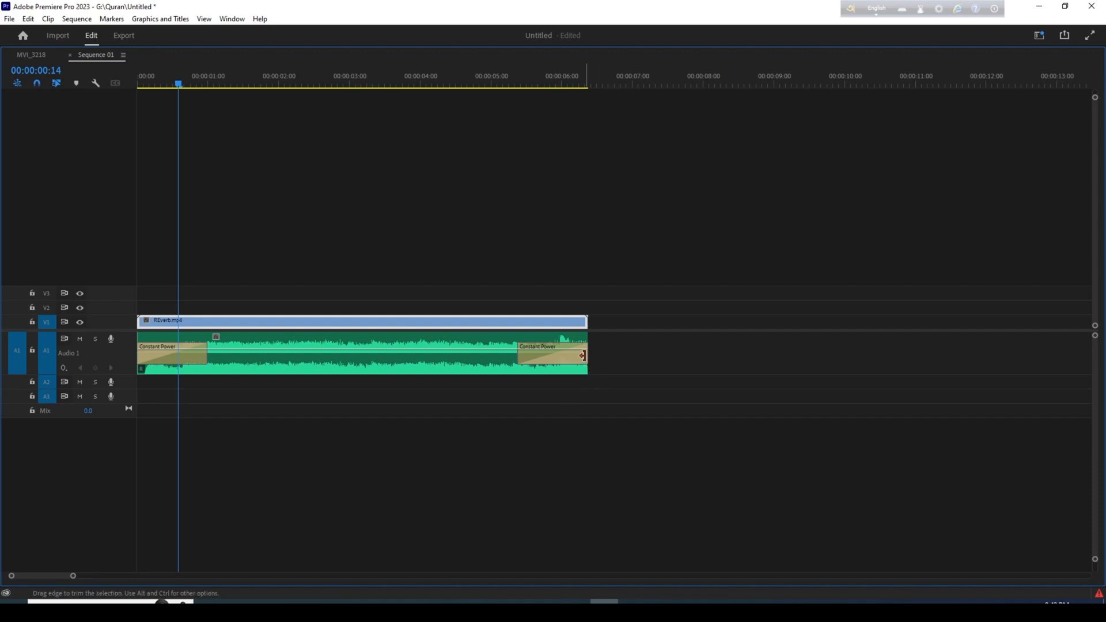
key(ctrl+z)
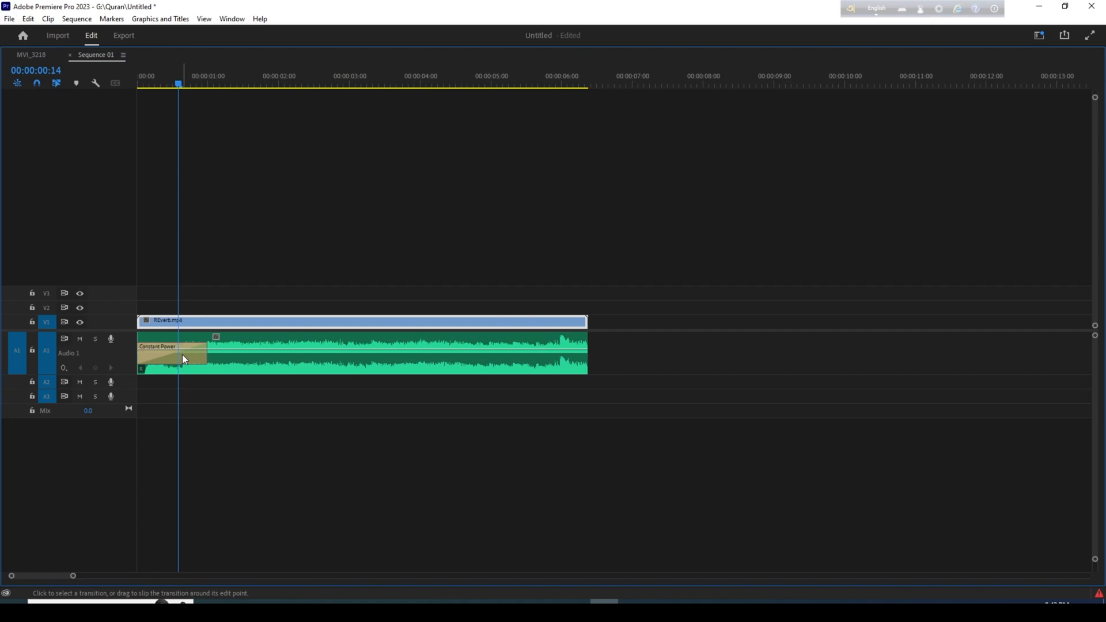
- Restore the Timeline panel to its normal size and extend the end of the Echo reverb audio to its full length
drag(436, 89, 518, 89)
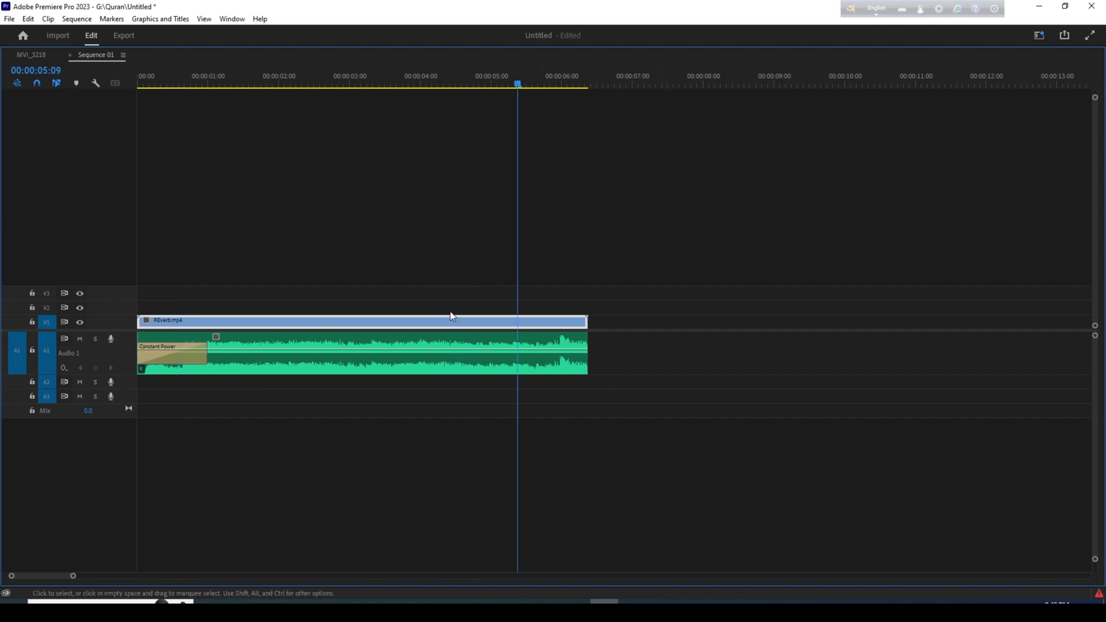
key(grave)
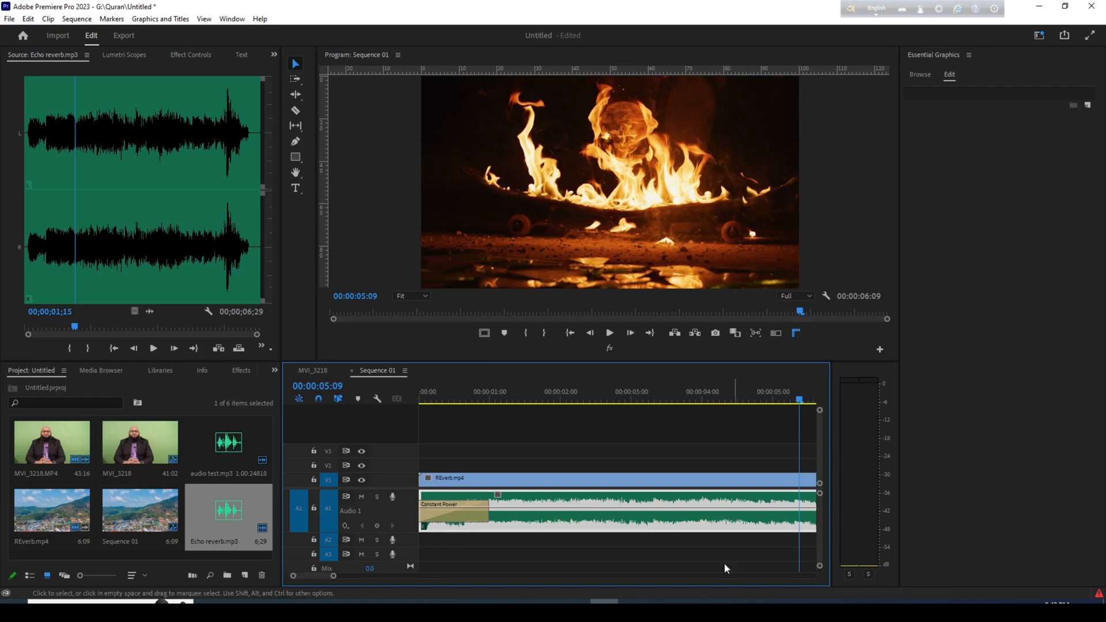
drag(337, 579, 380, 575)
drag(596, 501, 674, 501)
- Audition the end of the audio, split it at 00:00:06:08 and move the short tail piece down to track A2
key(space)
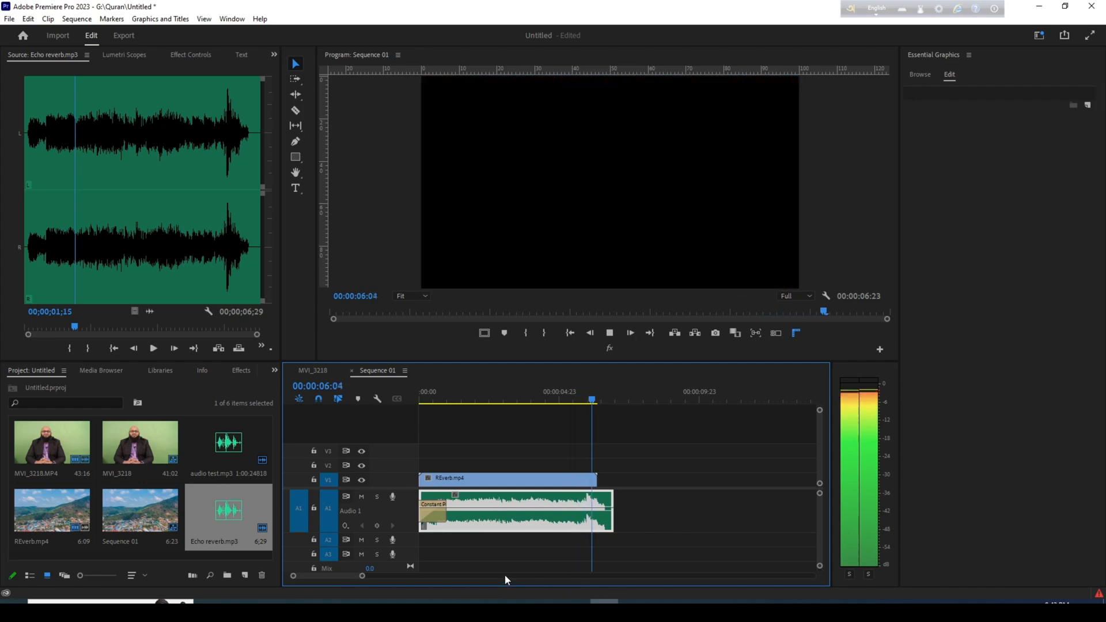
click(589, 395)
key(space)
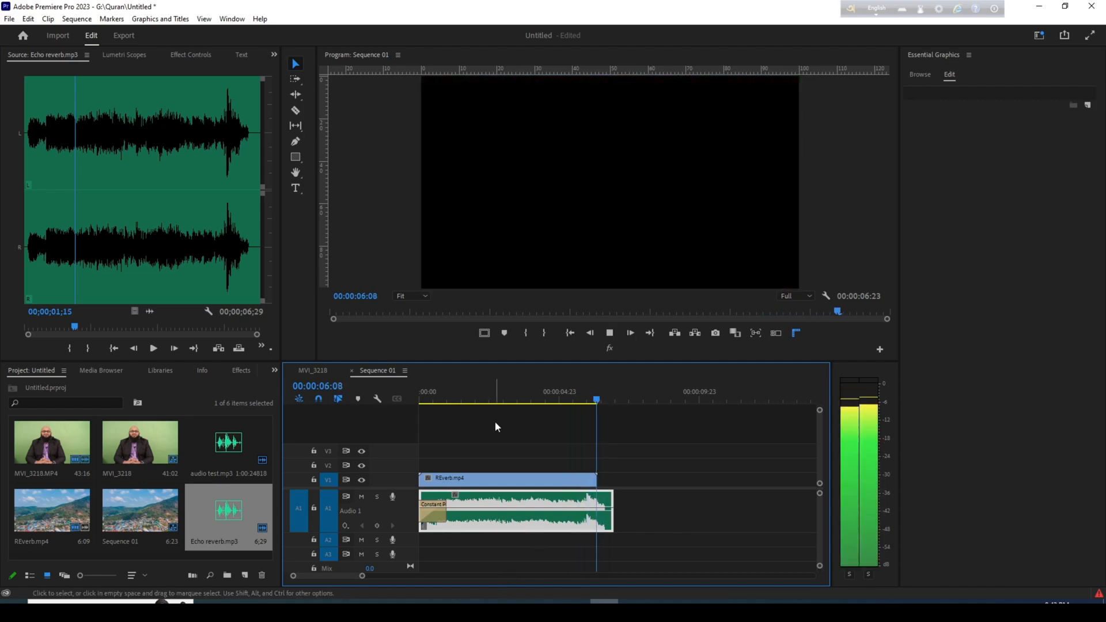
click(589, 389)
key(space)
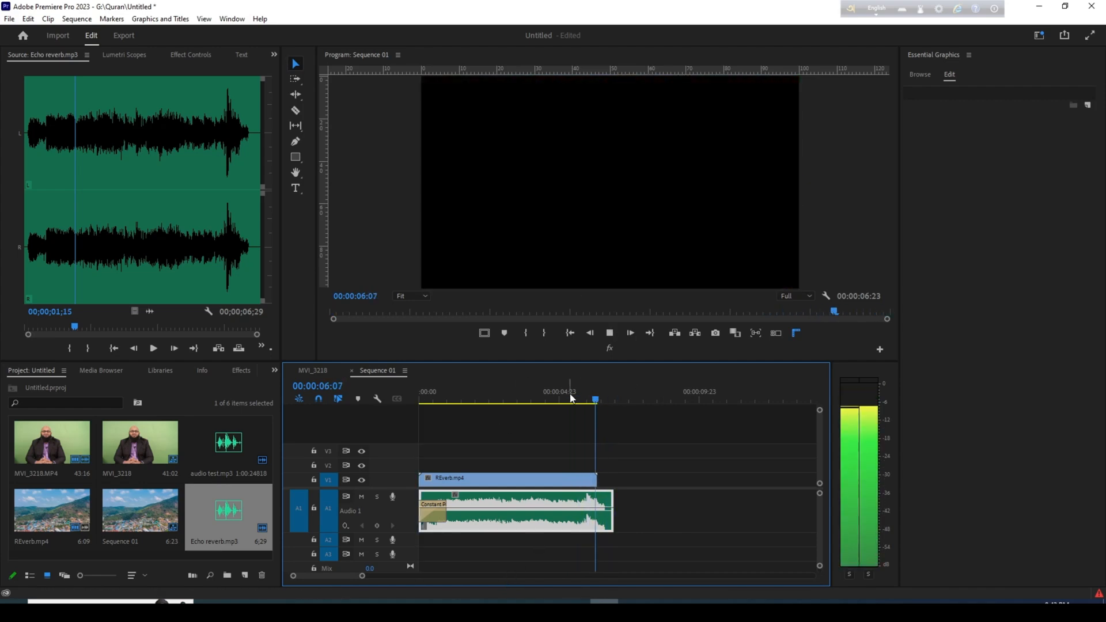
key(space)
drag(615, 393, 583, 397)
key(space)
key(space)
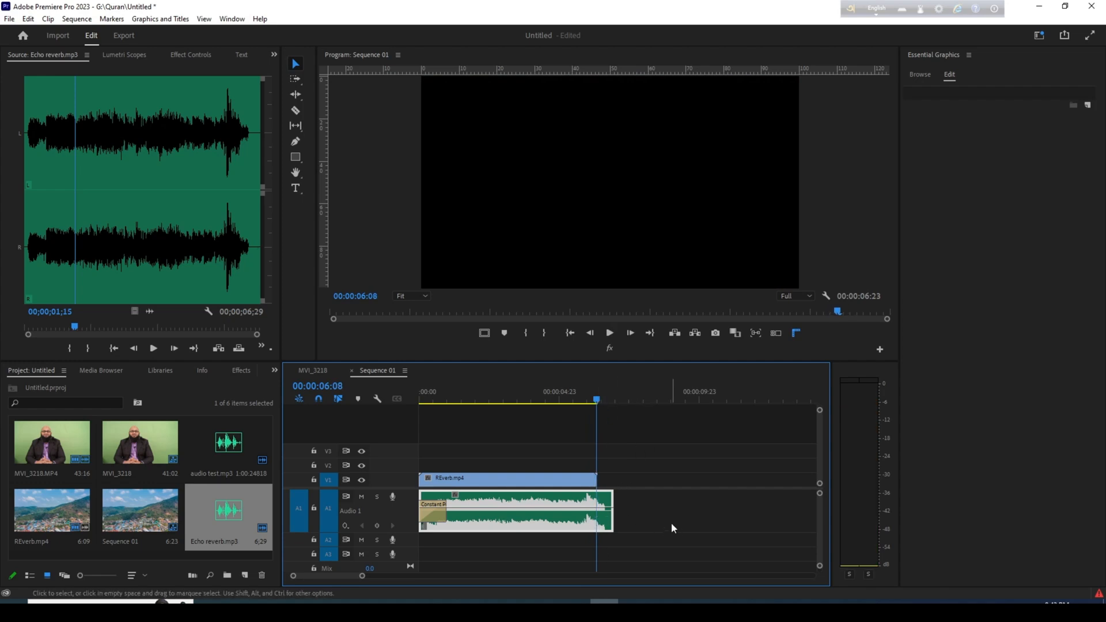
key(ctrl+k)
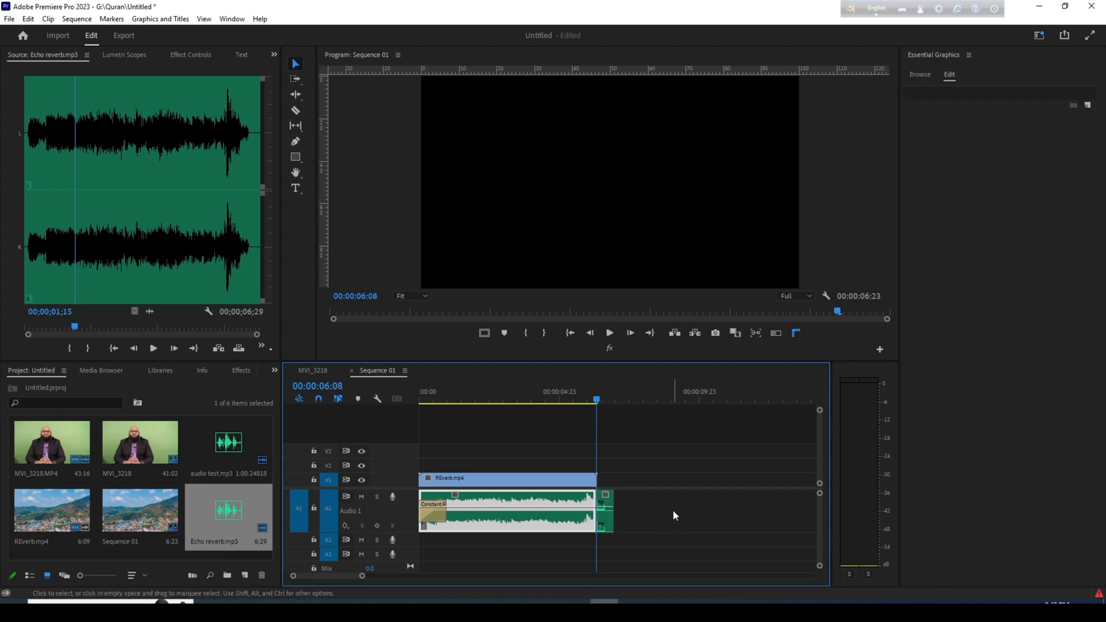
drag(605, 515, 610, 544)
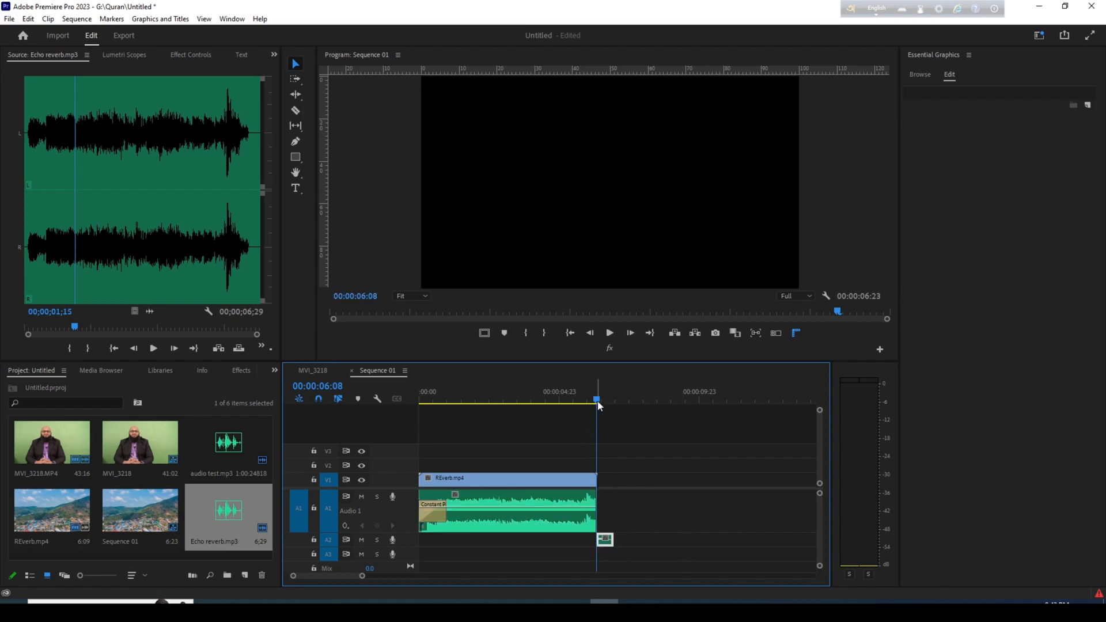
- Play back the area around the cut between the A1 audio and its tail piece on A2
drag(598, 401, 589, 401)
key(space)
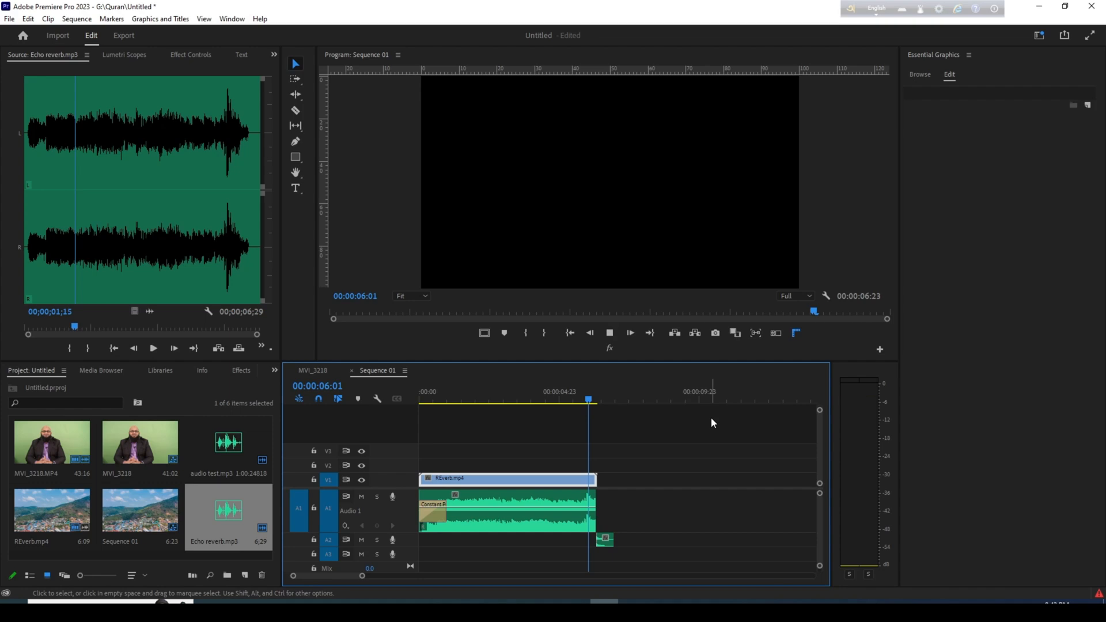
click(663, 422)
drag(613, 397, 595, 403)
key(space)
click(598, 402)
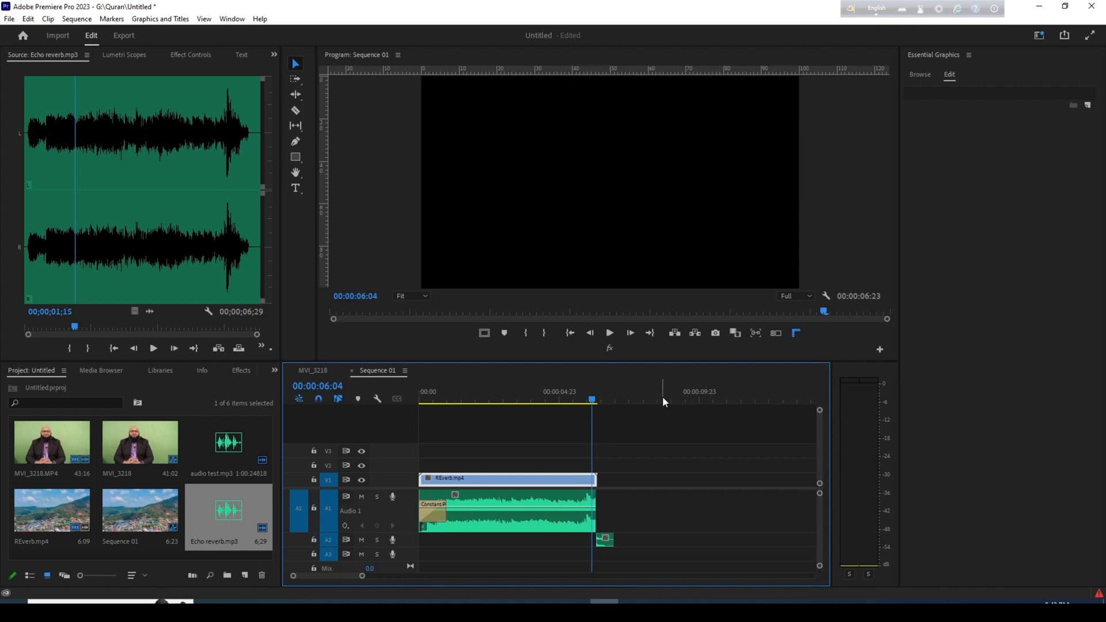
click(609, 544)
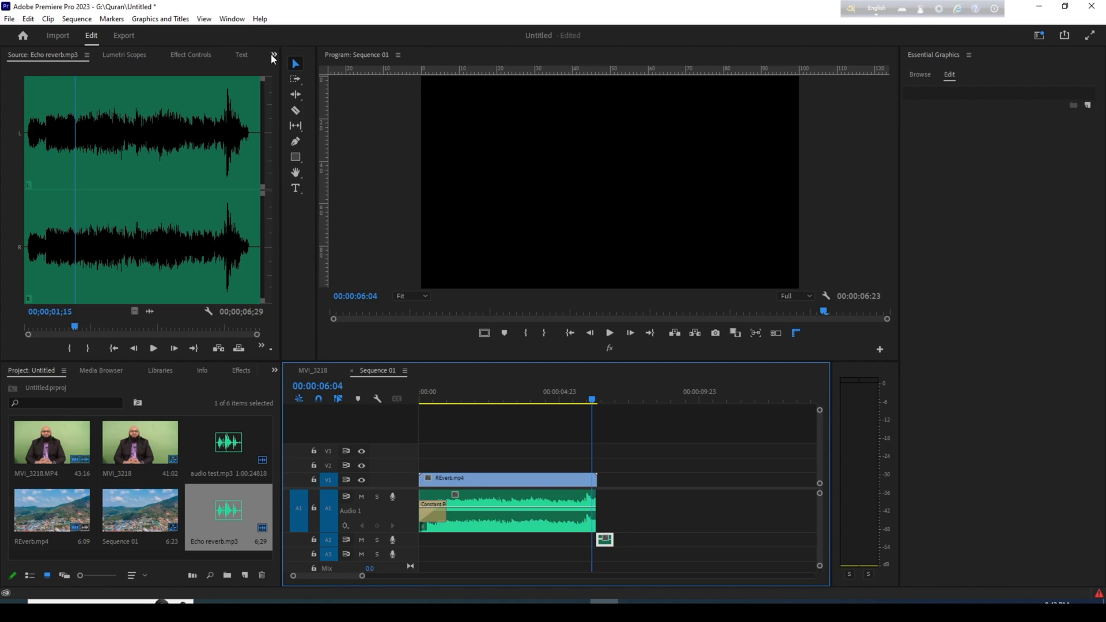
click(273, 56)
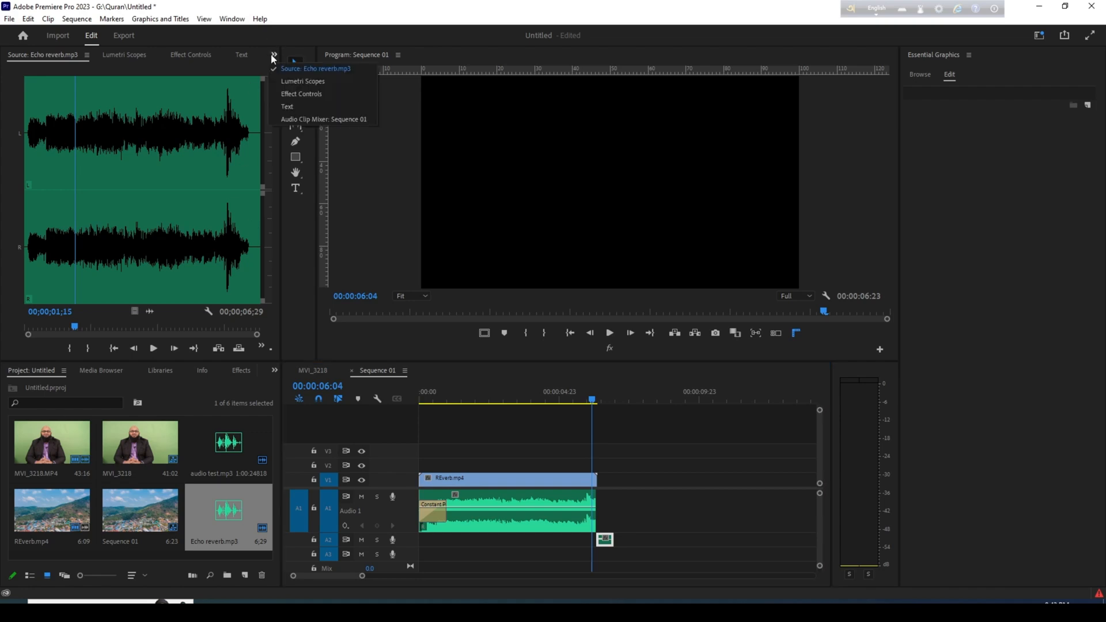
click(302, 120)
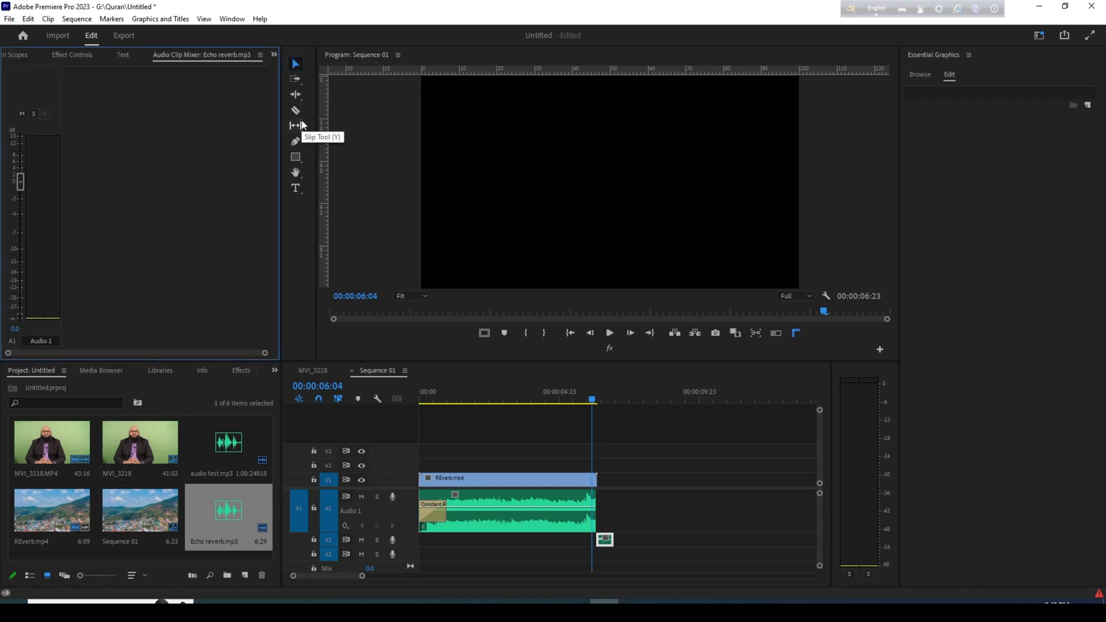
click(274, 56)
click(296, 70)
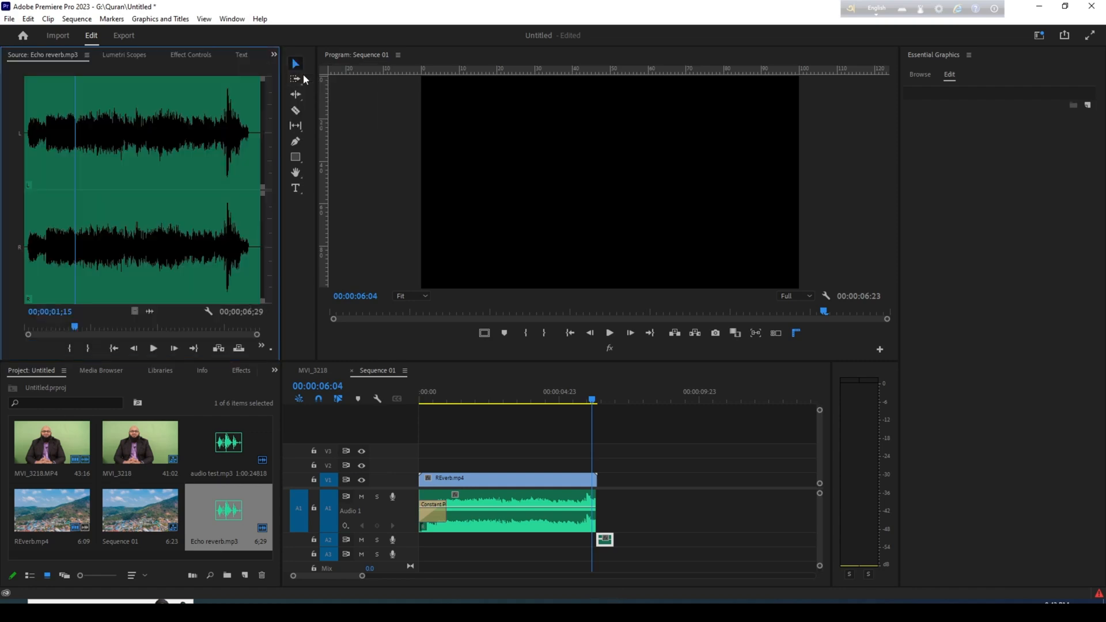
click(229, 18)
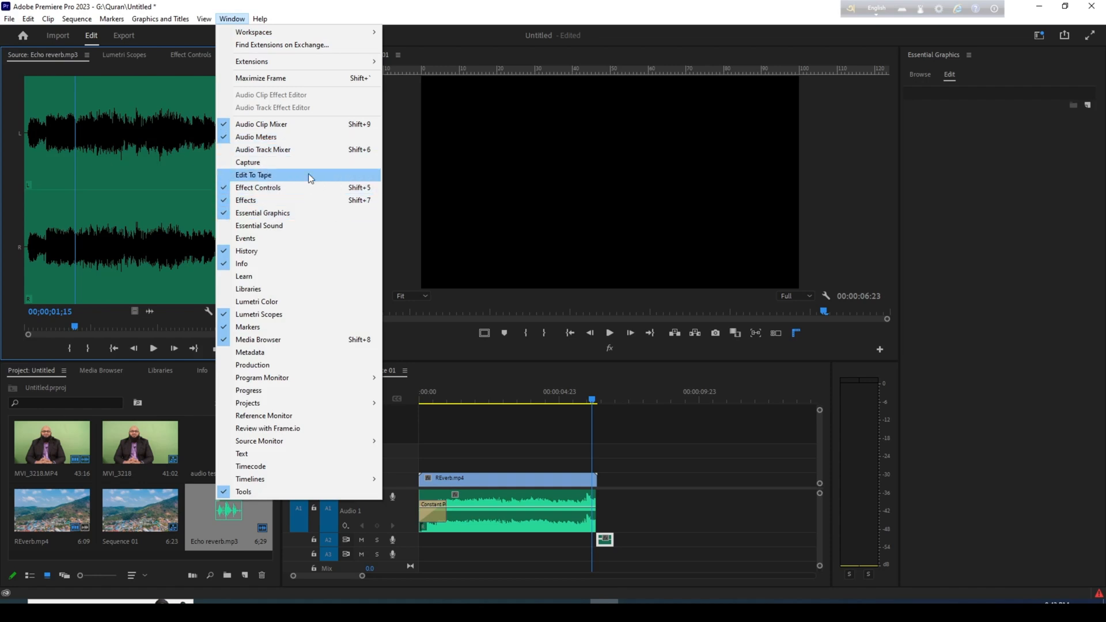
click(154, 53)
- Show the Audio Clip Mixer for Sequence 01 and widen its panel group
click(273, 54)
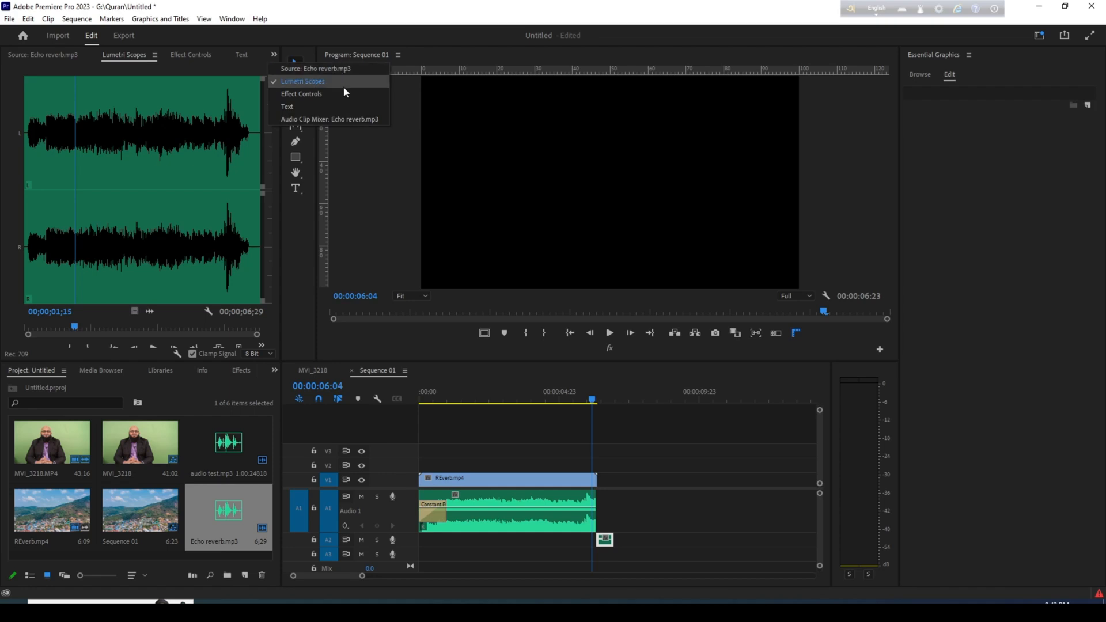
click(329, 119)
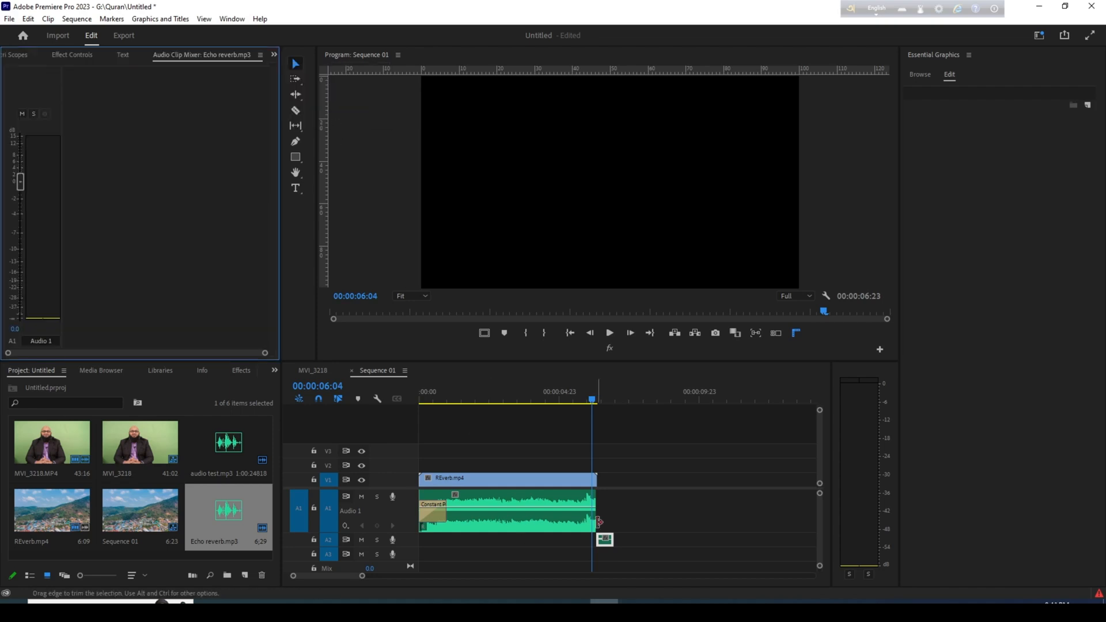
click(579, 538)
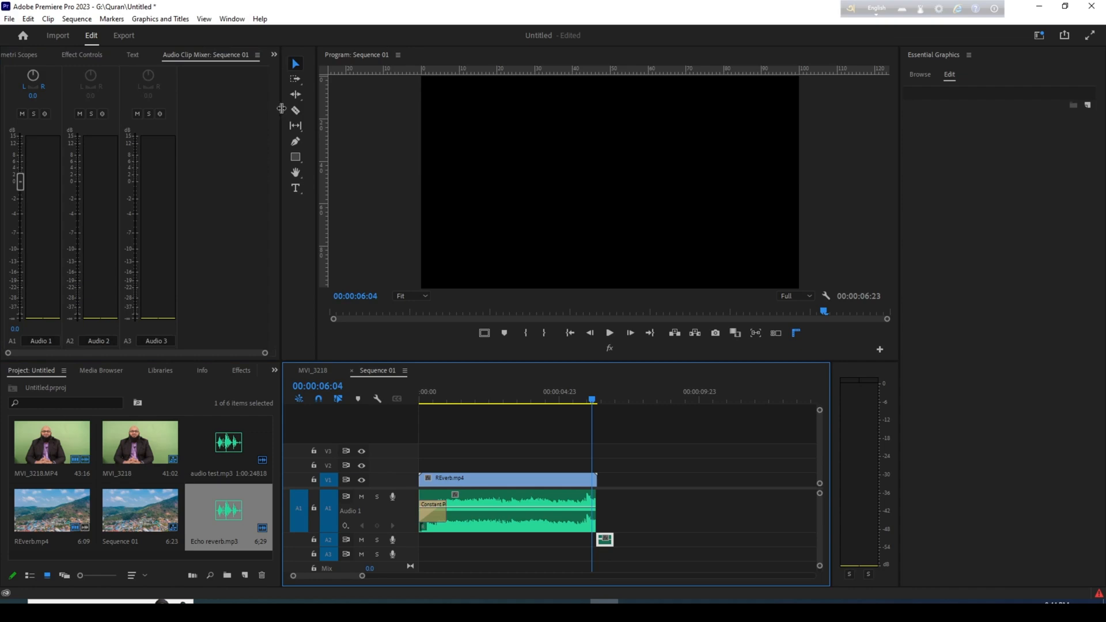
drag(280, 101, 372, 100)
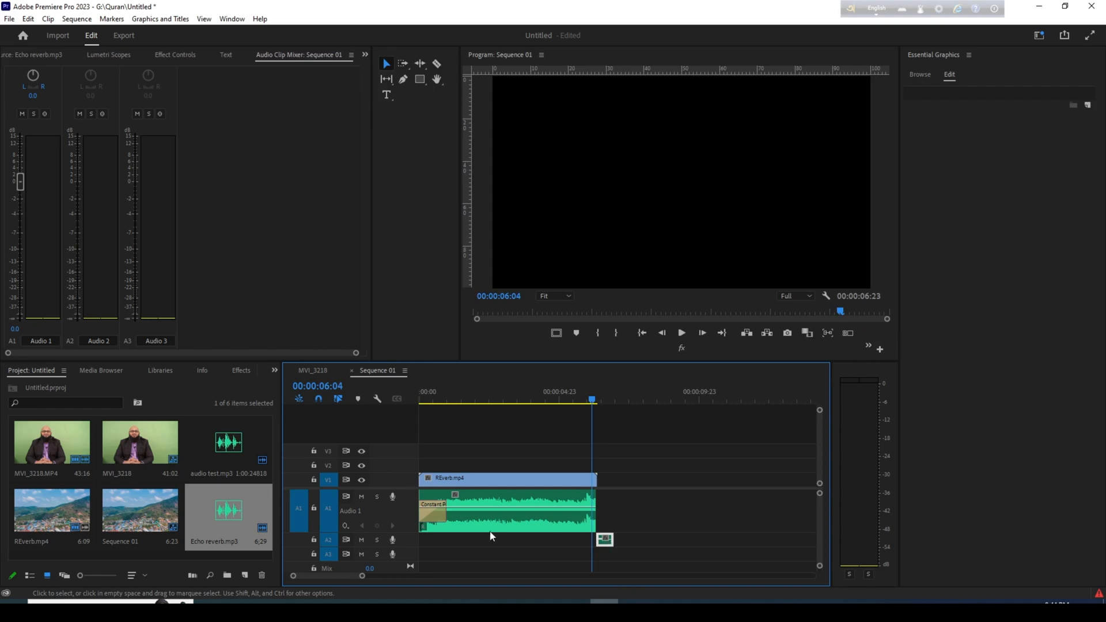
- Open the Audio Track Mixer for Sequence 01, expand and collapse its effects and sends area, and select the A2 tail clip
click(232, 18)
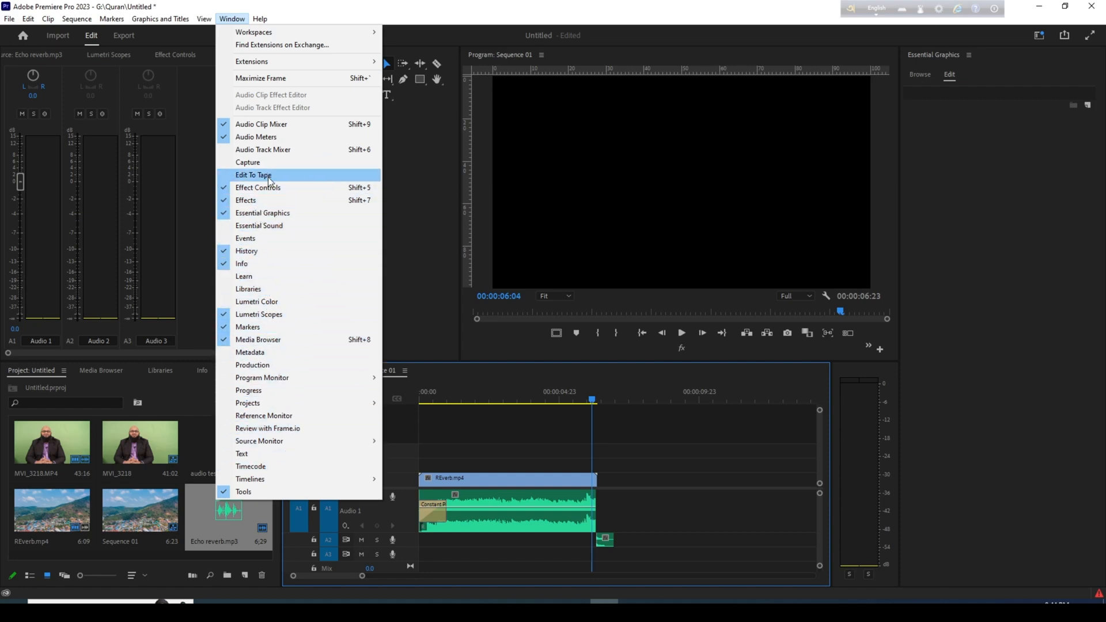
click(277, 151)
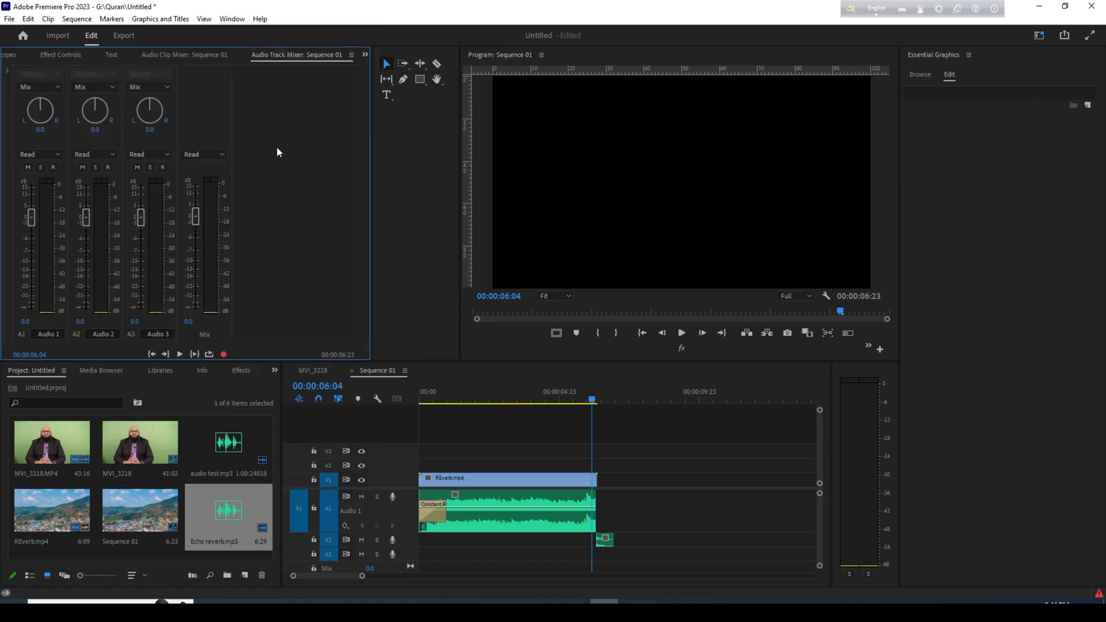
click(8, 71)
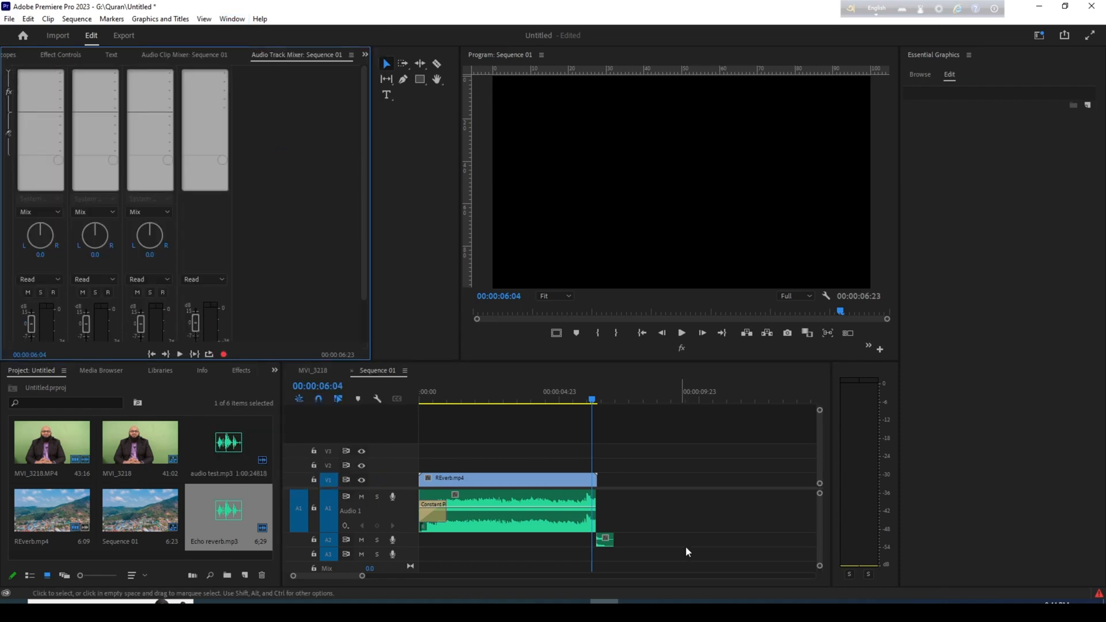
click(609, 543)
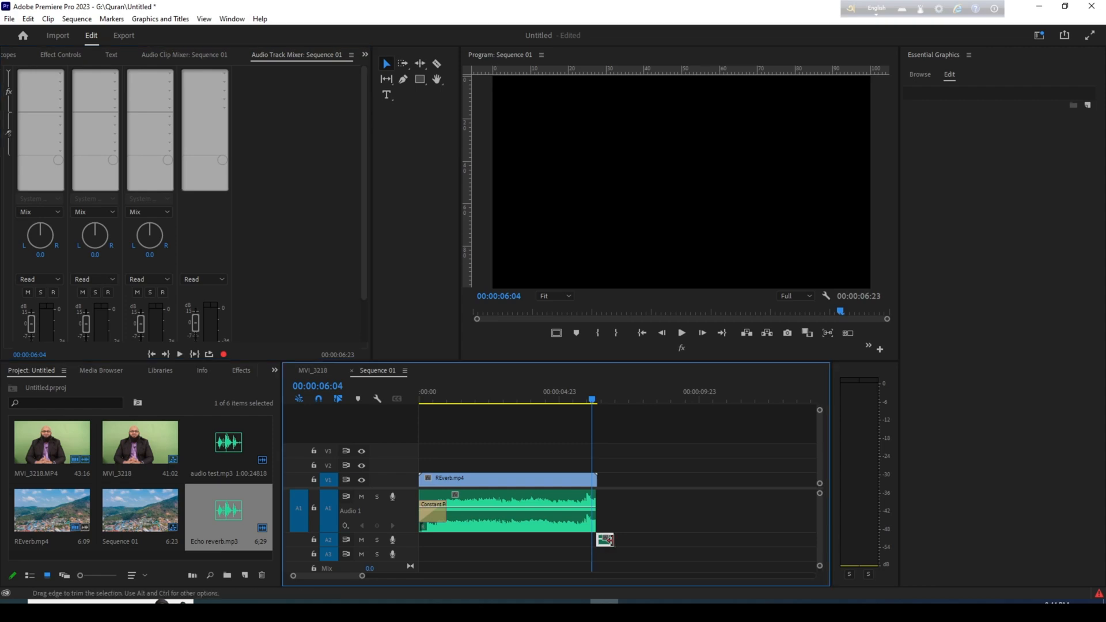
click(8, 73)
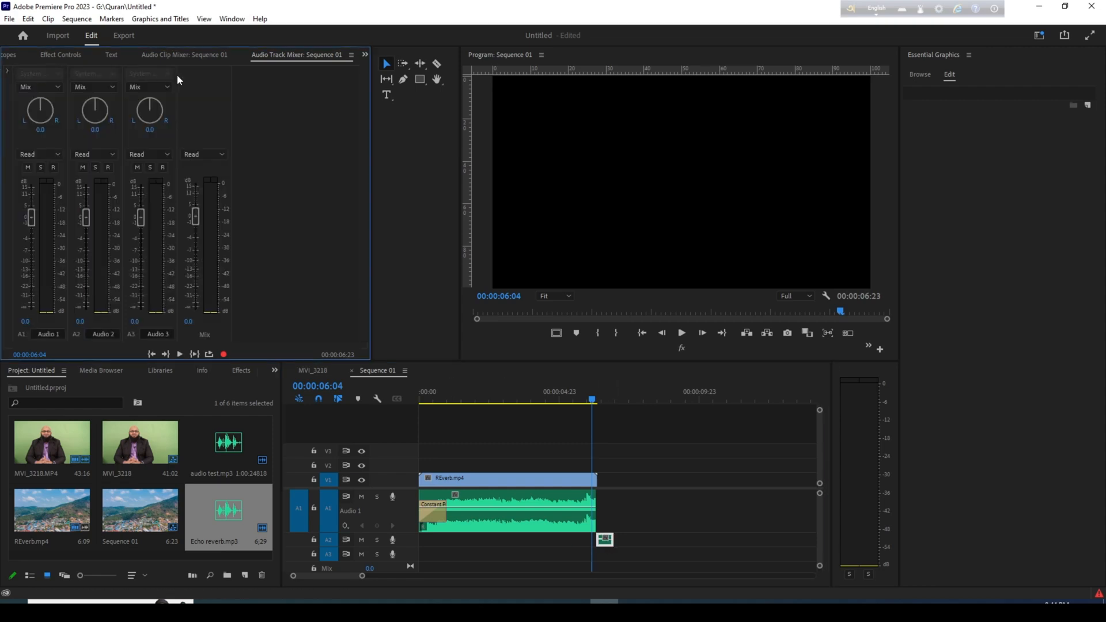
- Reopen the Audio Track Mixer for Sequence 01 and leave its effects and sends area expanded
click(8, 74)
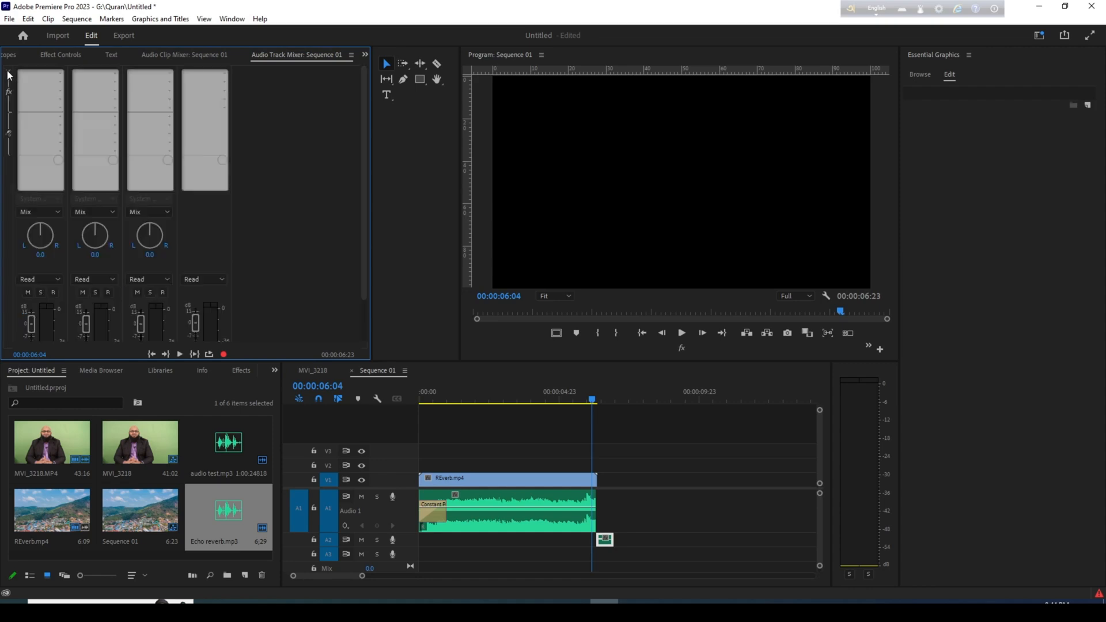
click(224, 21)
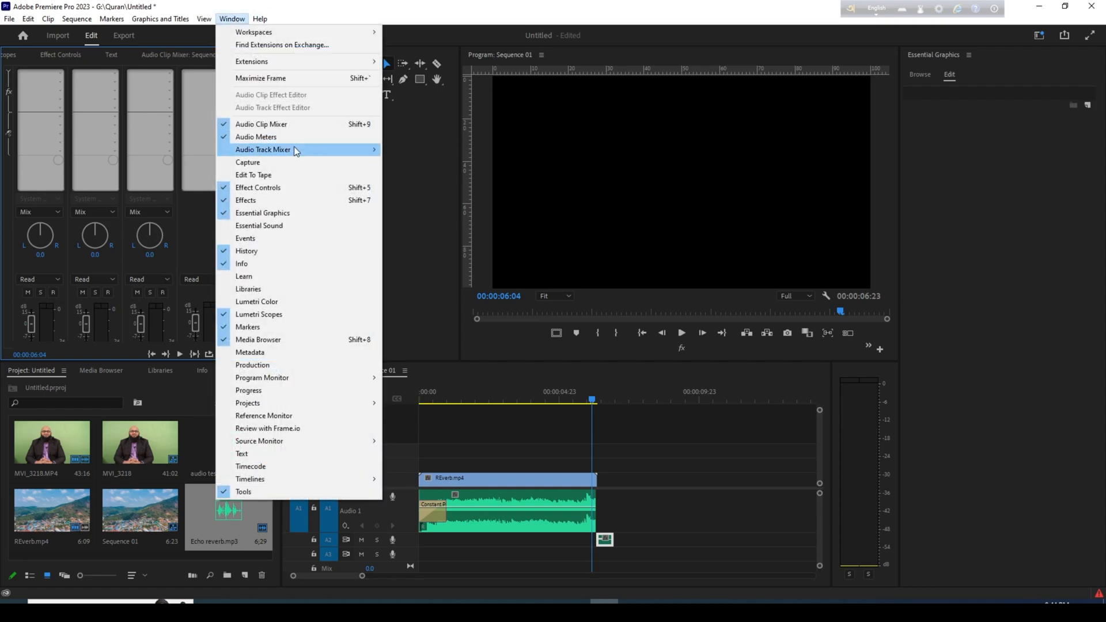
mouse_move(294, 150)
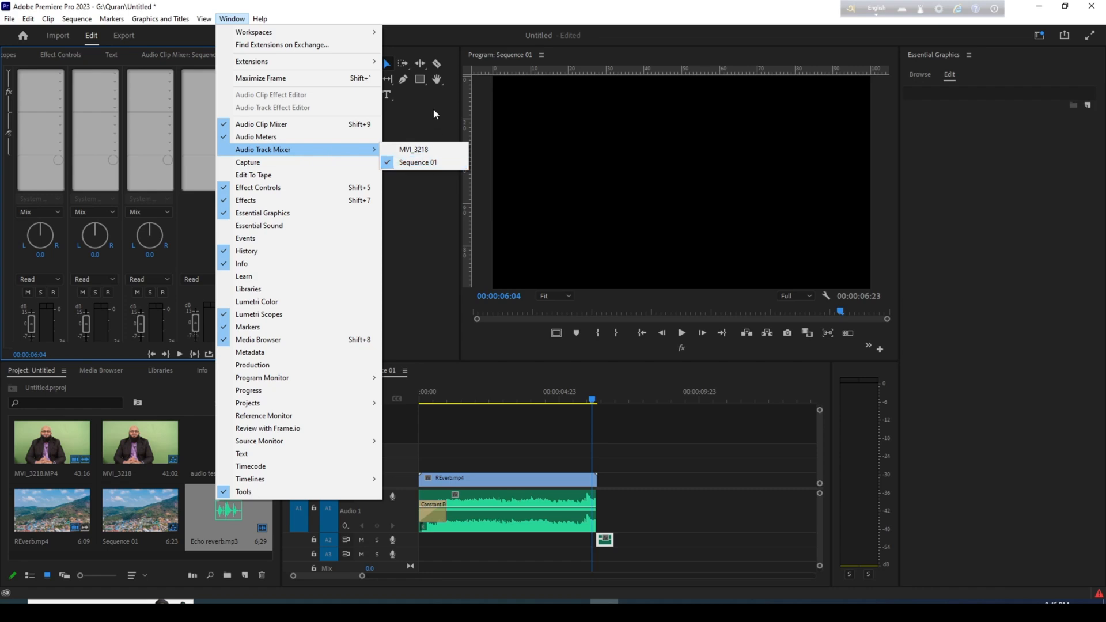
click(417, 162)
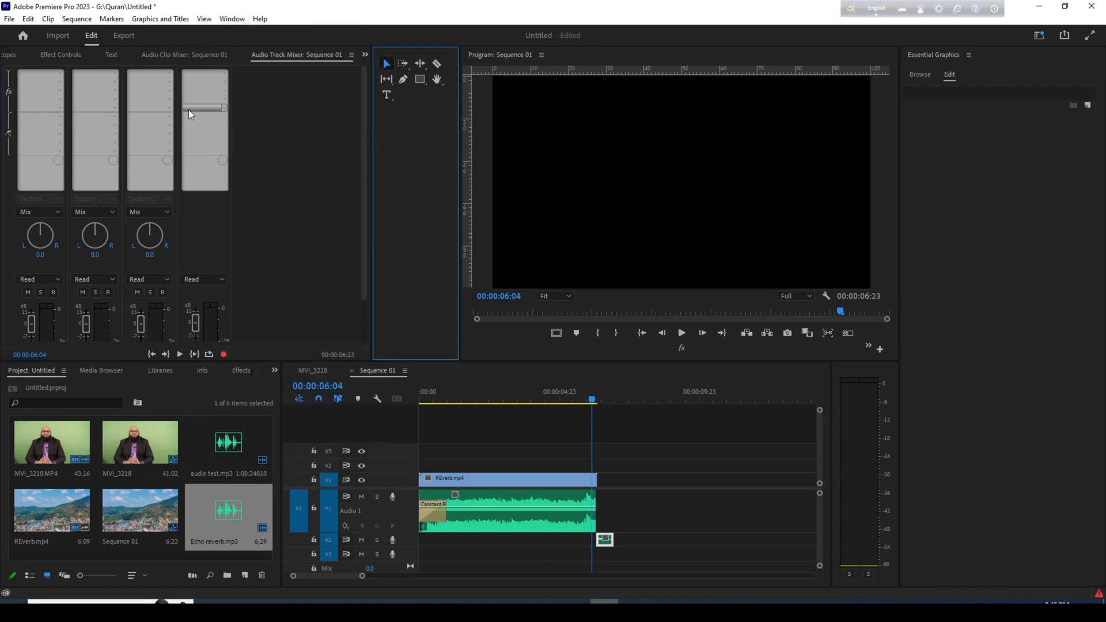
click(9, 73)
click(8, 73)
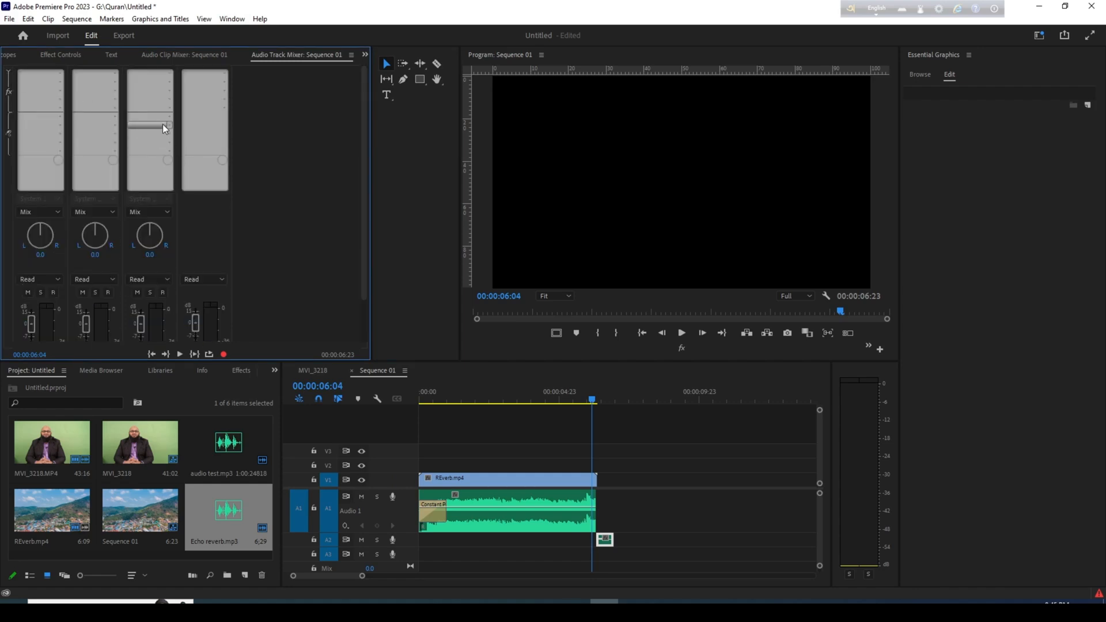
- Add the Studio Reverb effect to the Audio 3 track in the Audio Track Mixer
click(170, 108)
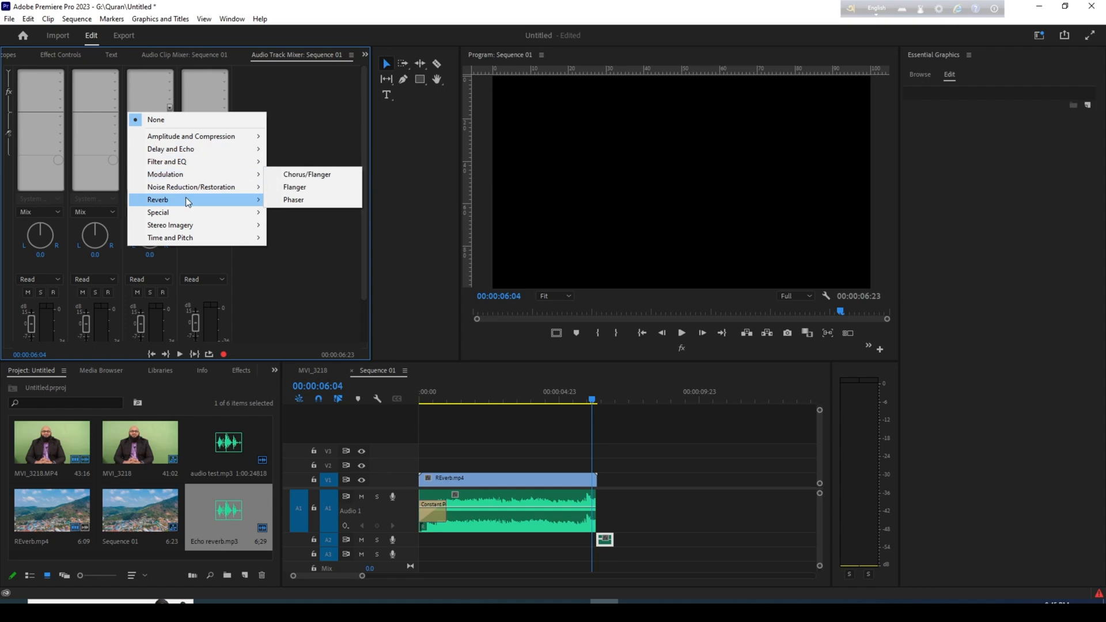
mouse_move(188, 202)
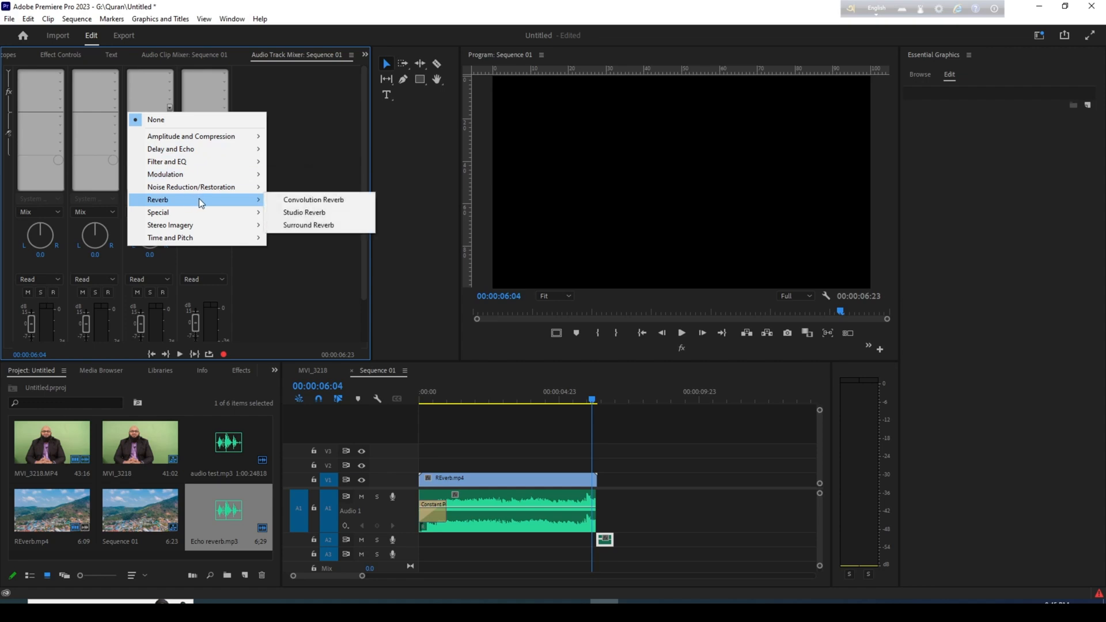
click(297, 212)
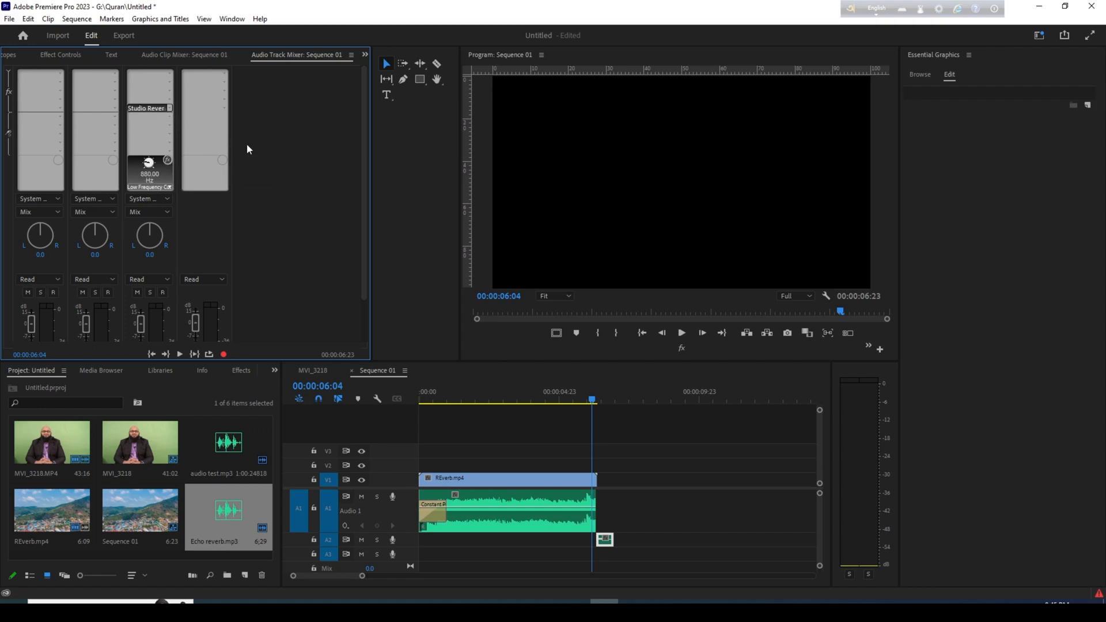
- Audition the junction between the A1 audio and the A2 tail, around 00:00:06:06
click(596, 399)
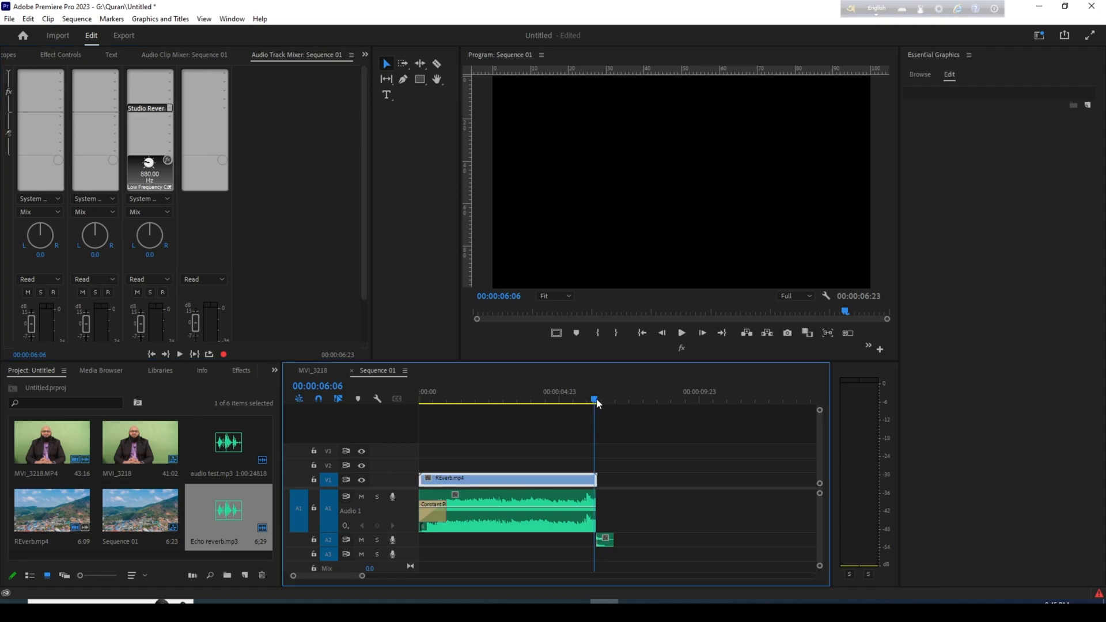
key(space)
click(598, 400)
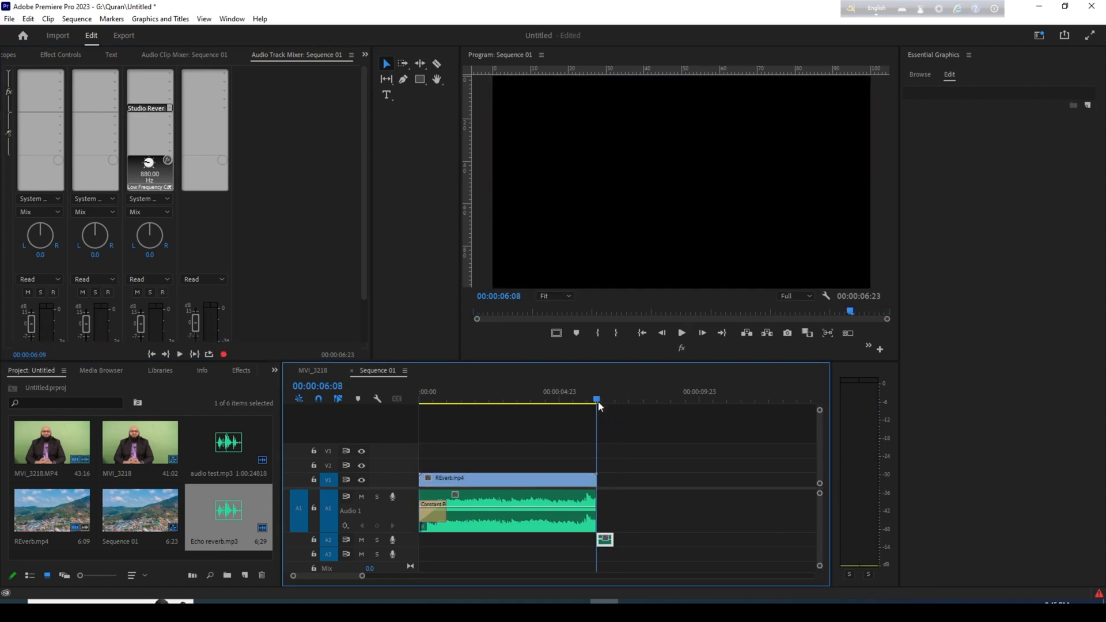
click(595, 400)
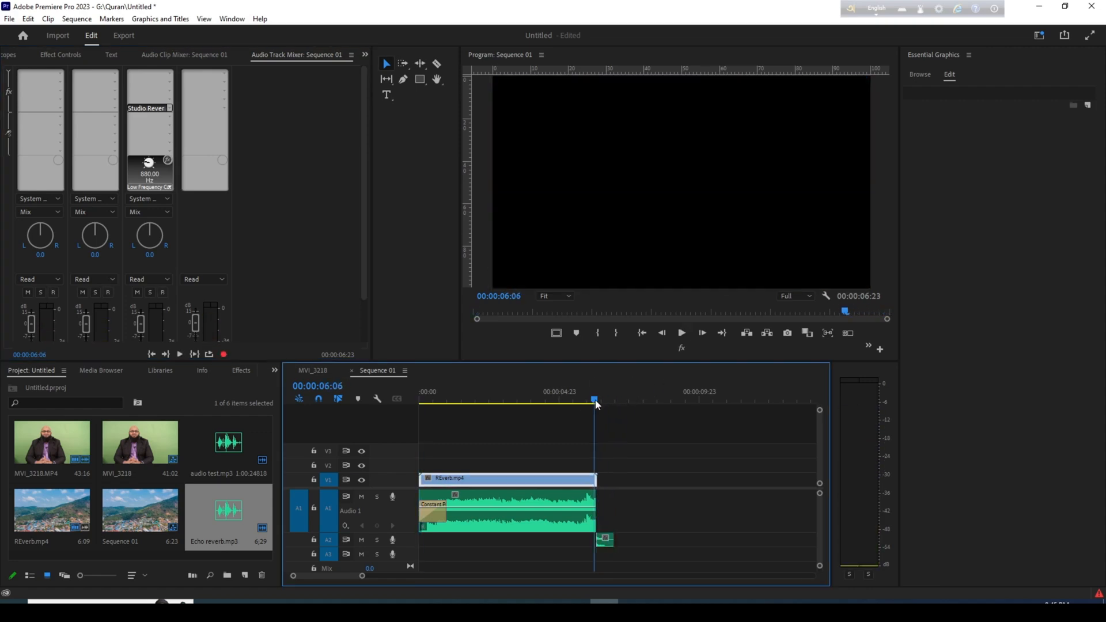
- Create a 1920 x 1080, 23.976 fps adjustment layer and place it on V1 after the REverb video, trimmed to end at about 00:00:08:02
drag(596, 402, 598, 404)
click(244, 575)
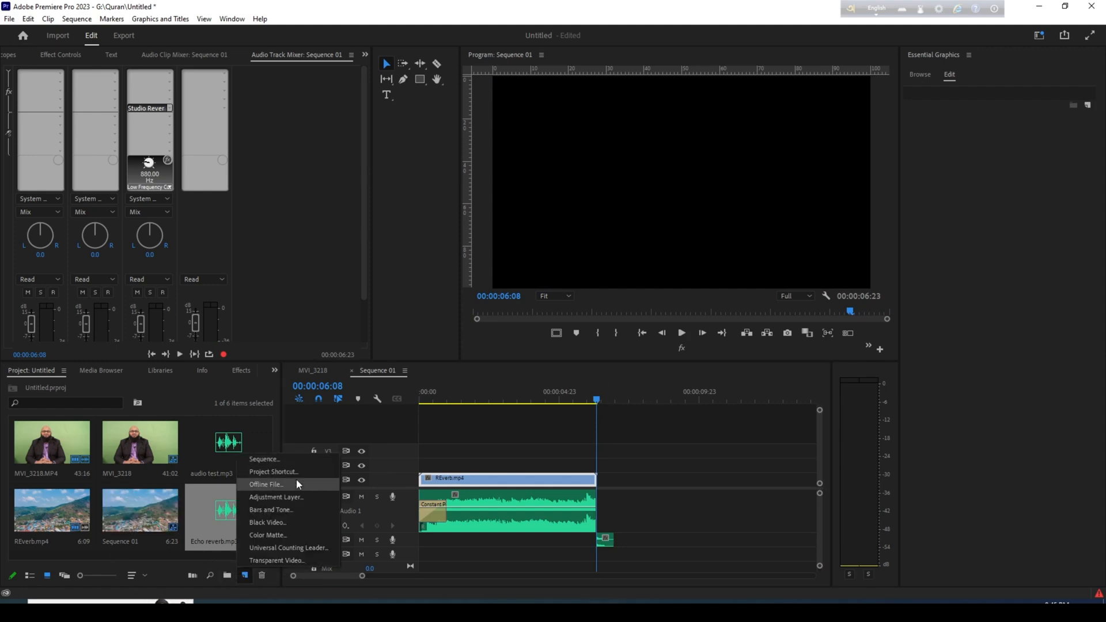
click(275, 497)
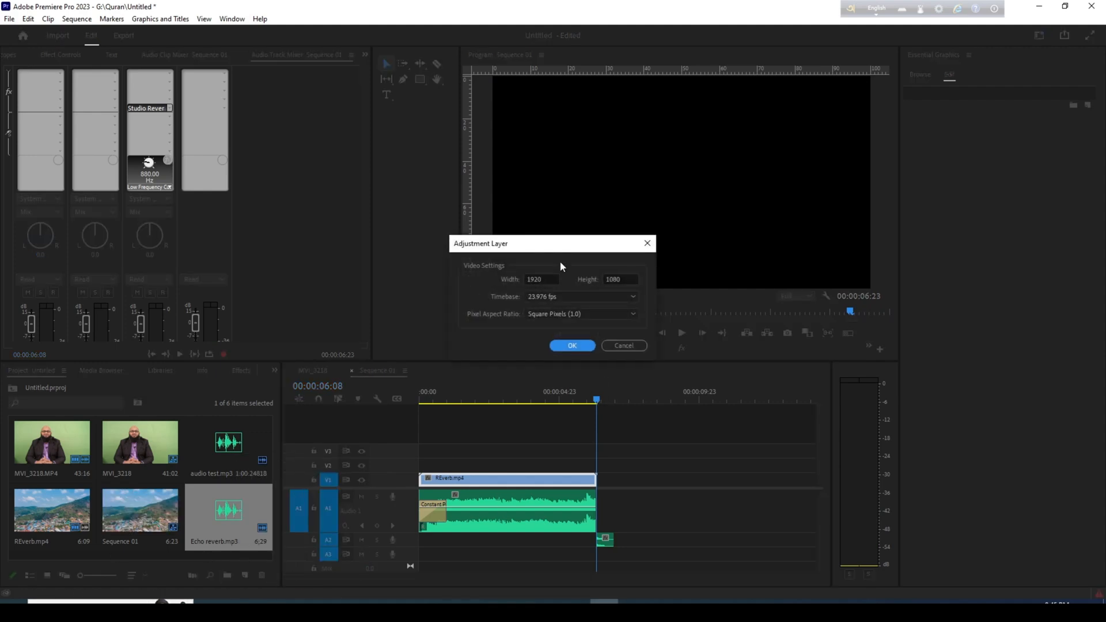
click(571, 341)
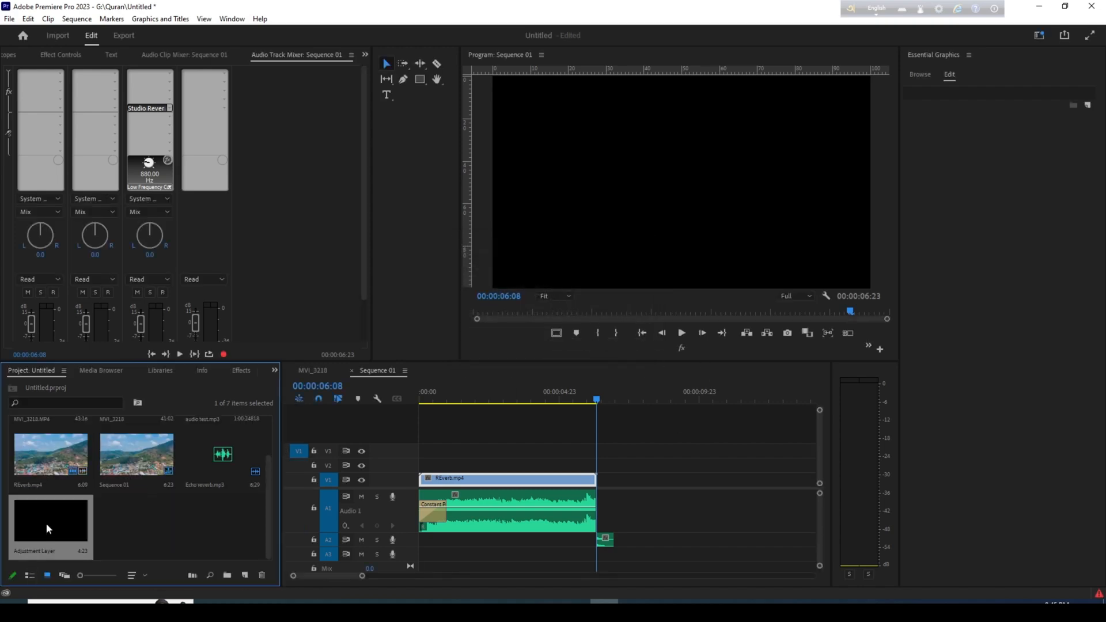
drag(46, 523, 603, 485)
drag(736, 481, 644, 494)
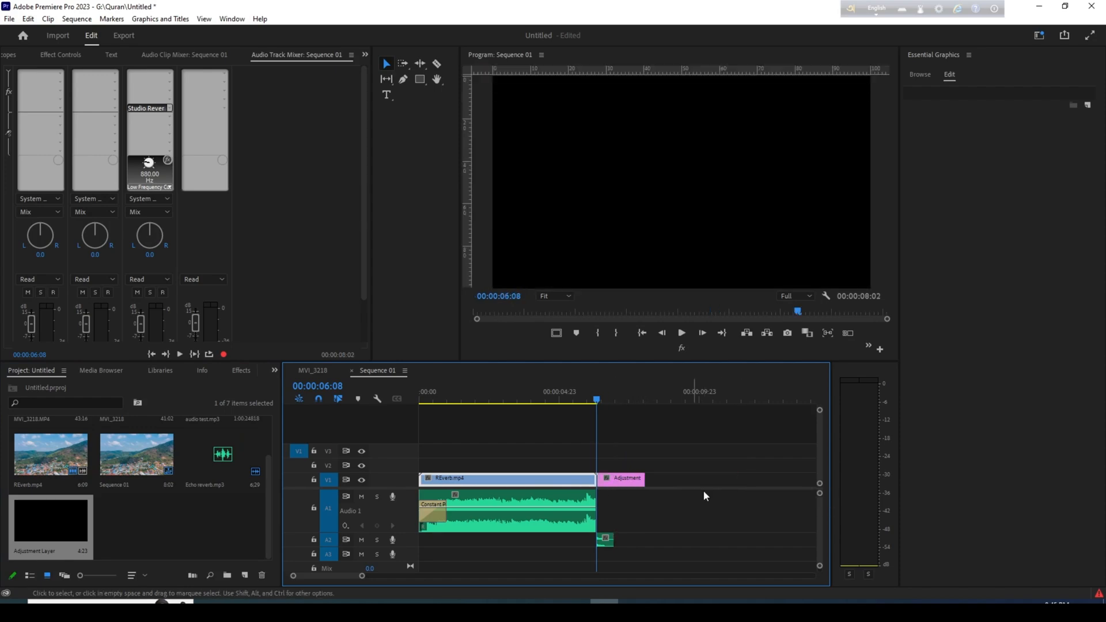
- Play the sequence past the end of the REverb video into the adjustment layer
key(space)
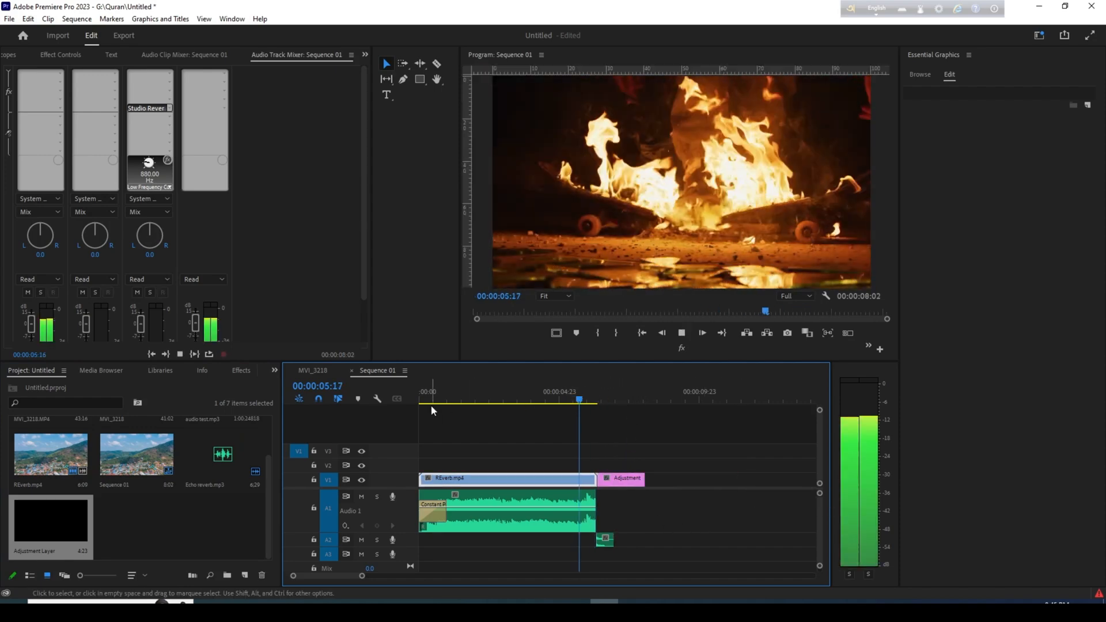
key(space)
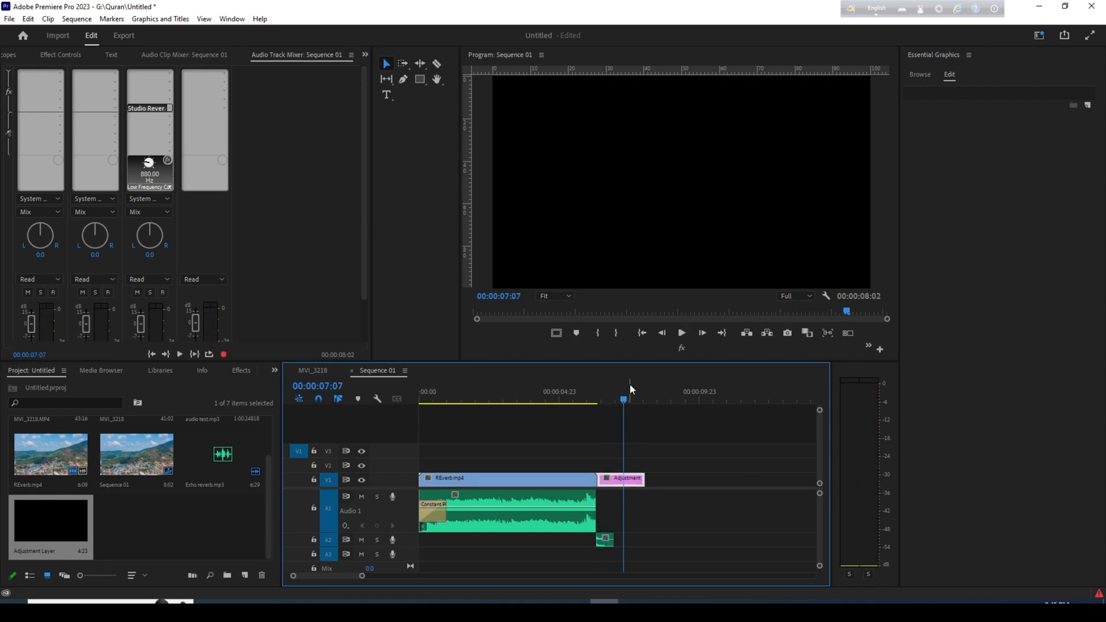
key(Right)
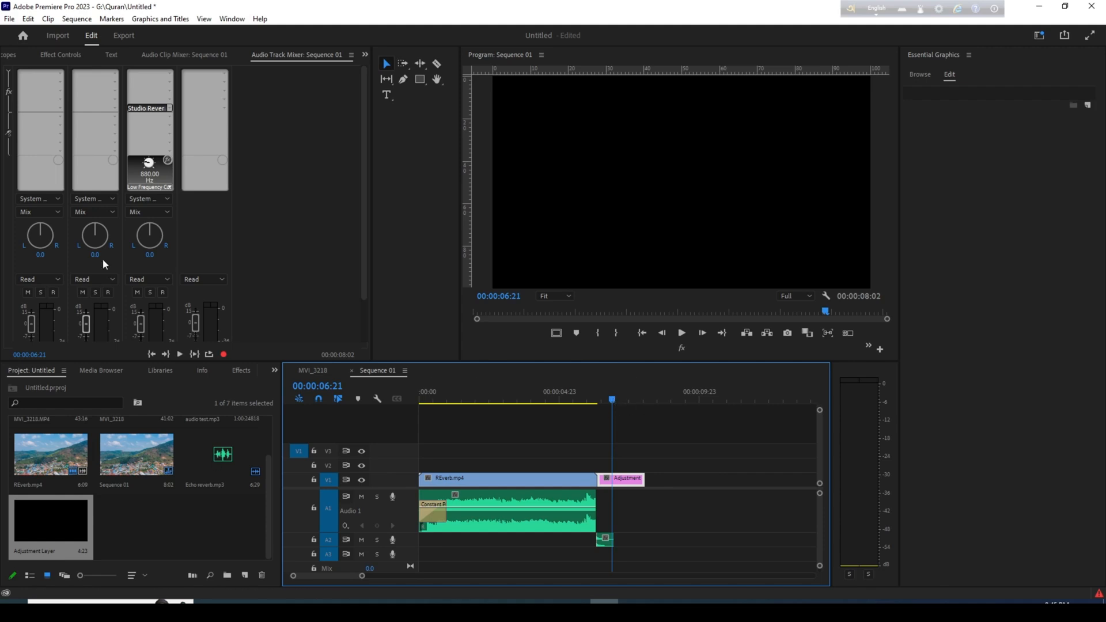
- Keep Studio Reverb selected on the Audio 3 track and set its Low Frequency Cut to 2233.20 Hz
click(169, 107)
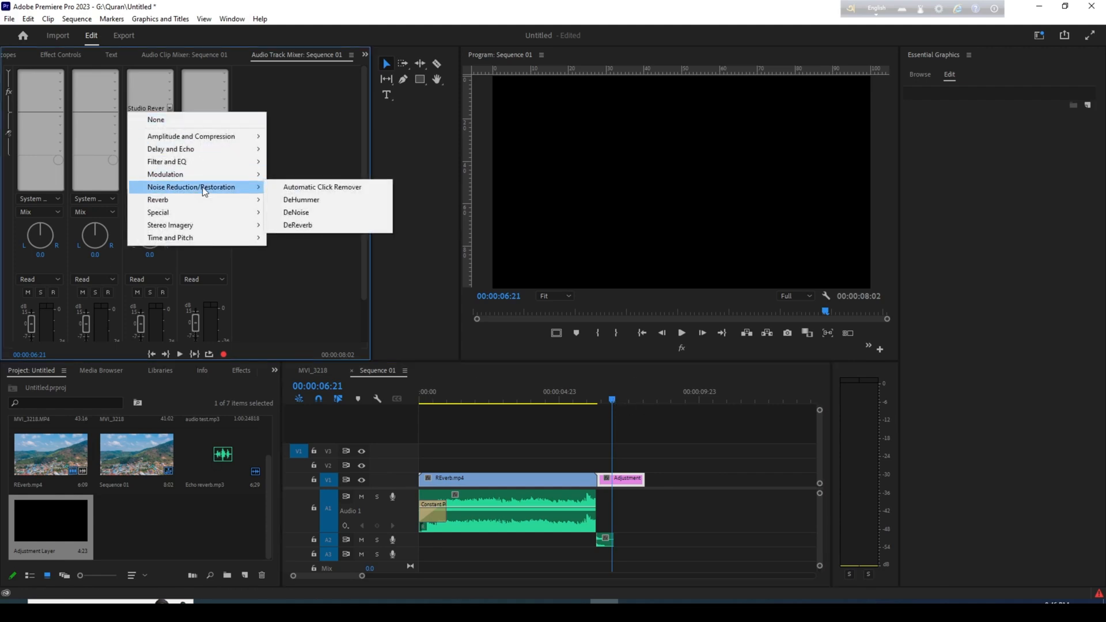
mouse_move(200, 201)
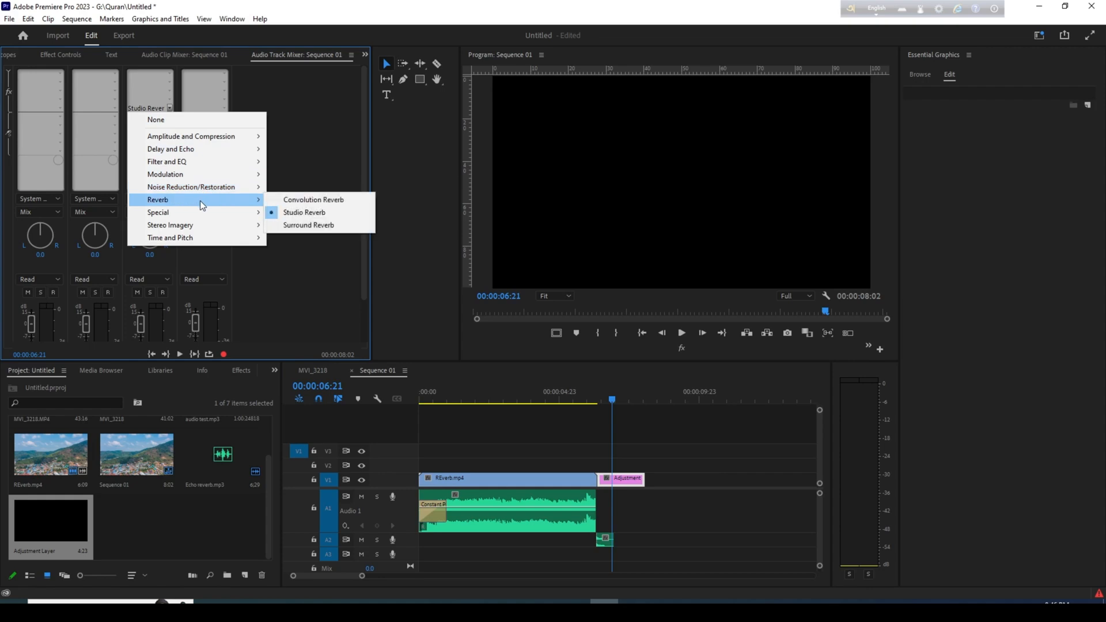
click(326, 212)
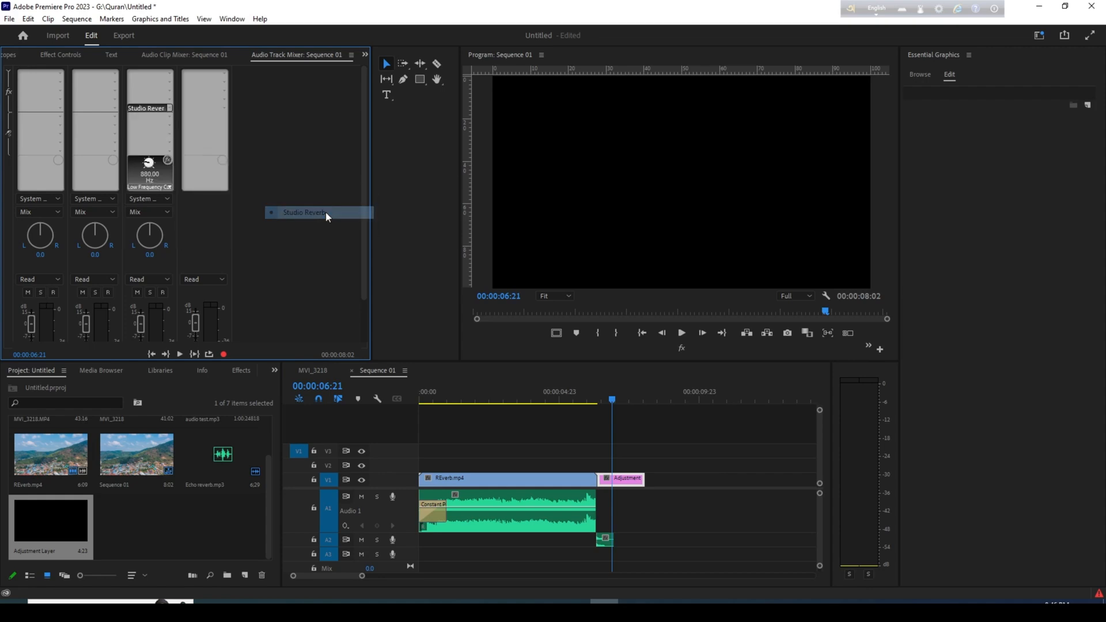
click(169, 108)
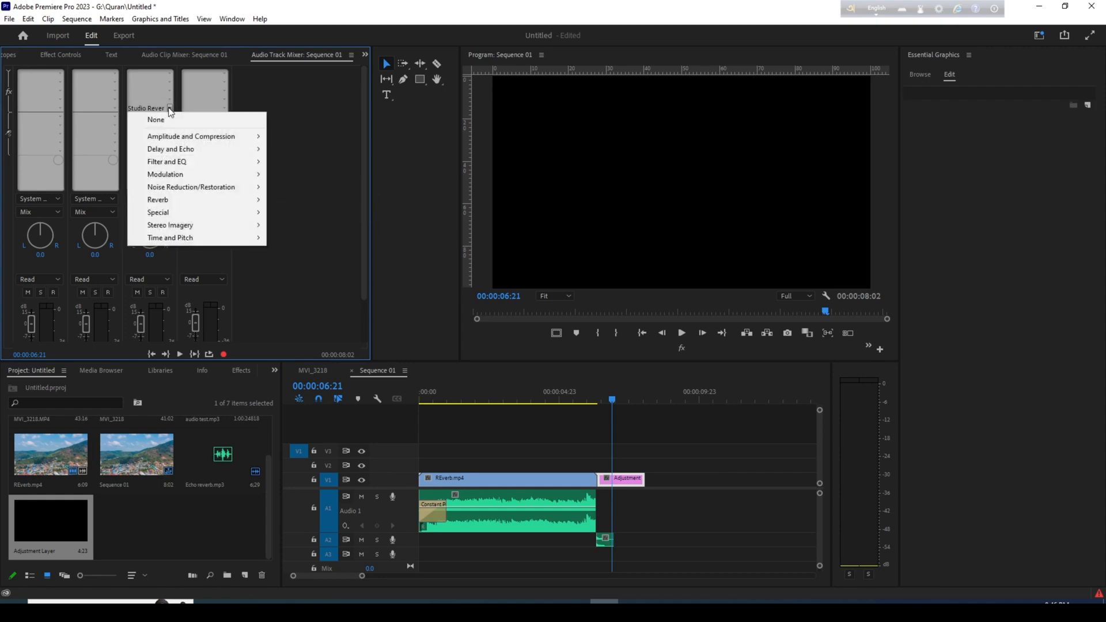
click(291, 182)
drag(148, 163, 157, 158)
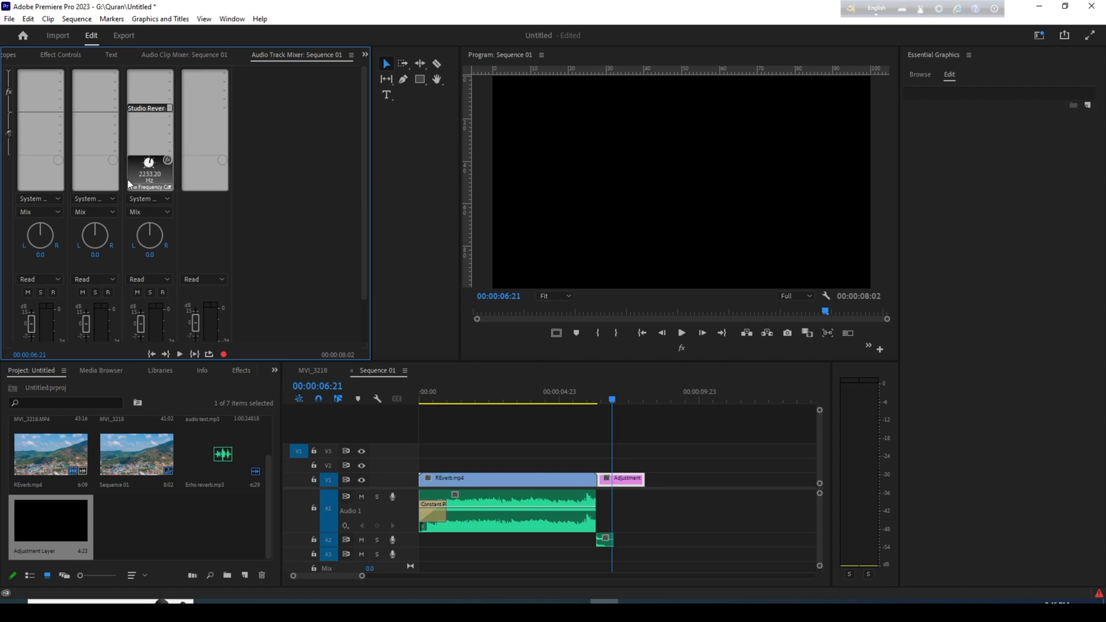
- Play back the section under the adjustment layer and return the playhead to 00:00:06:19
key(space)
key(space)
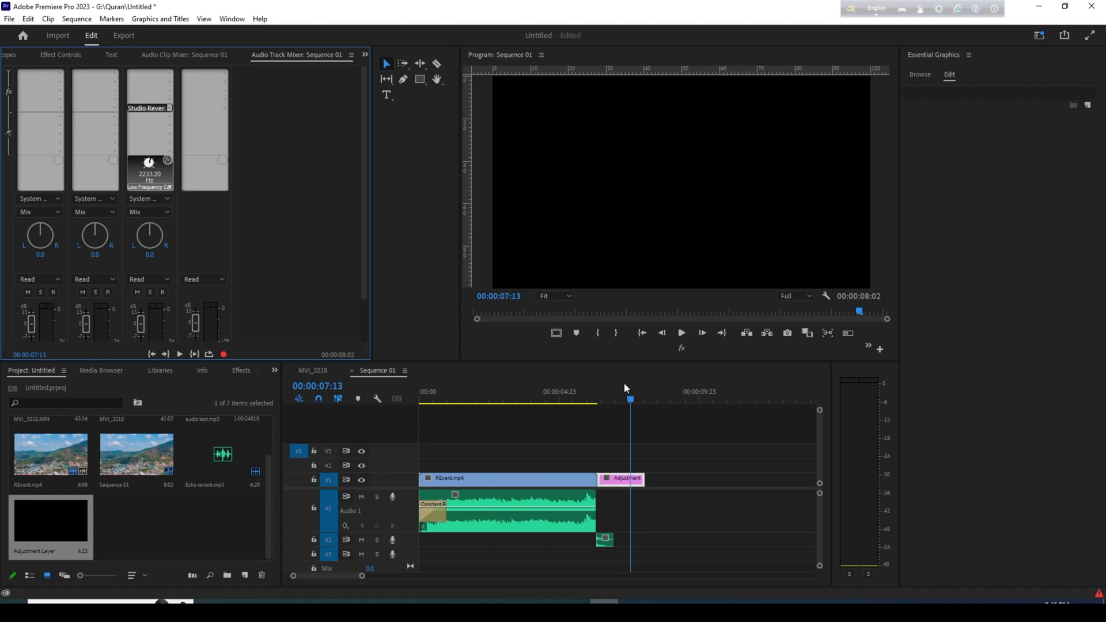
click(608, 393)
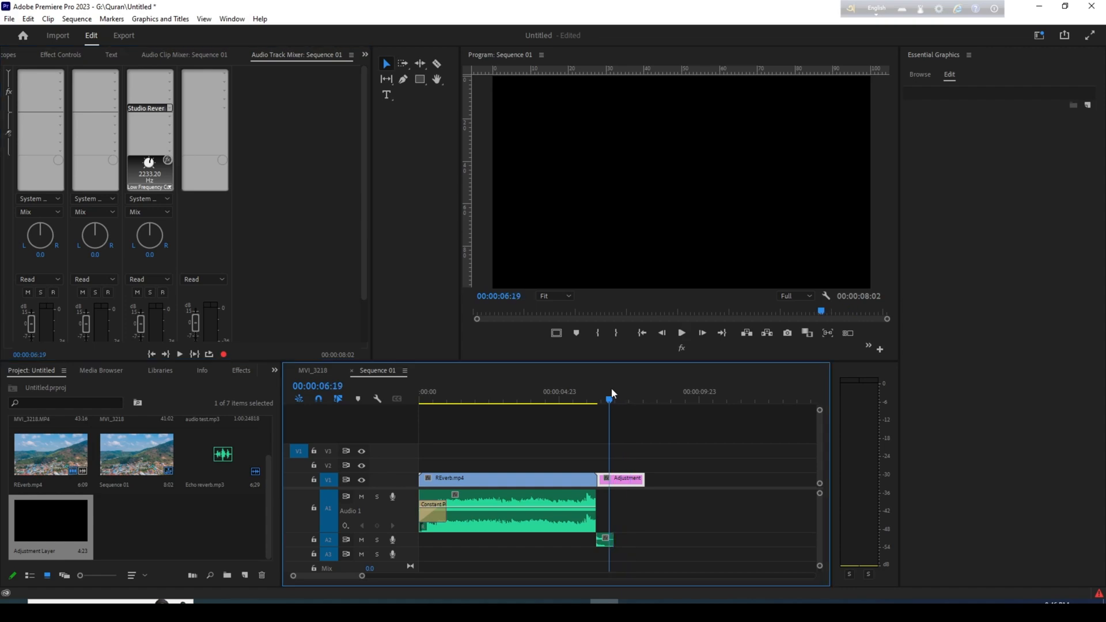
- Select the A2 tail clip and set the Low Frequency Cut of the Audio 3 Studio Reverb to 442.20 Hz, keeping Studio Reverb as the effect
click(606, 540)
drag(154, 165, 124, 171)
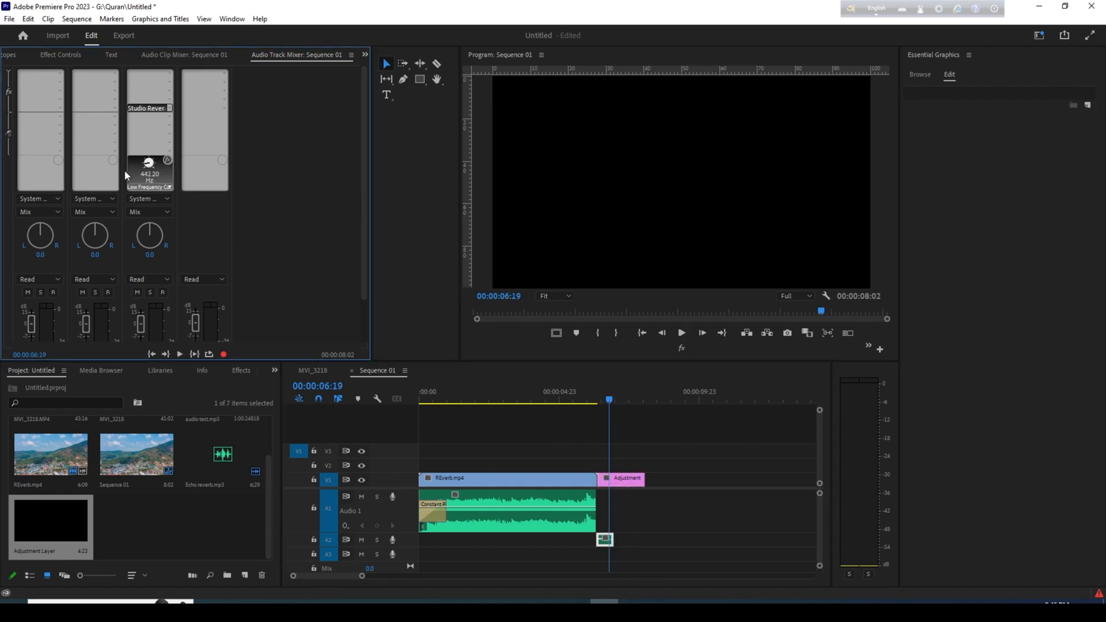
click(165, 186)
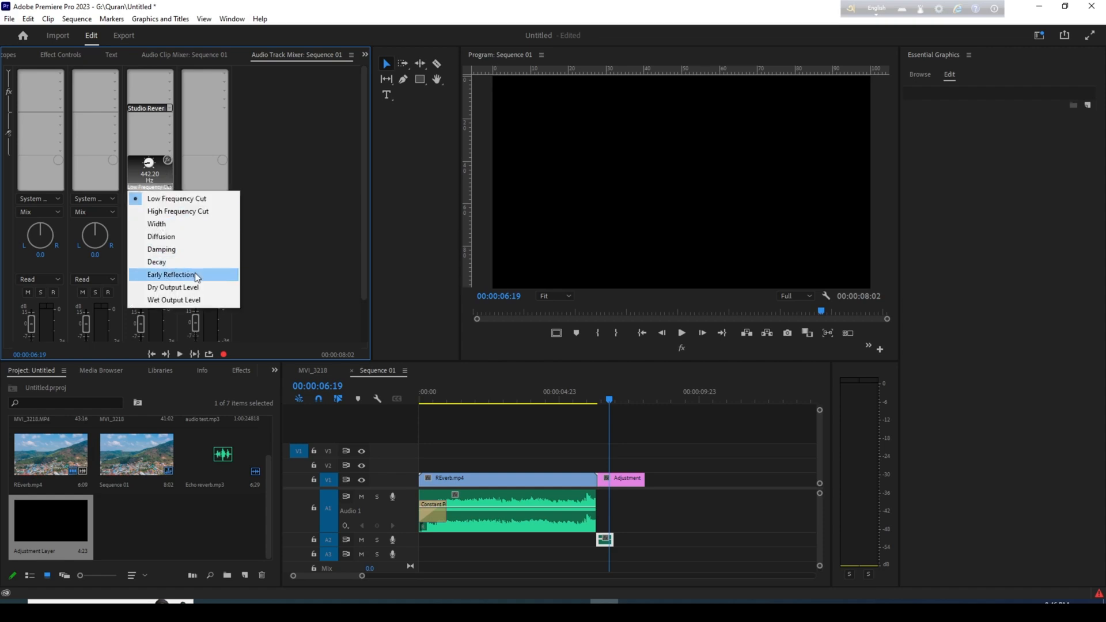
click(166, 106)
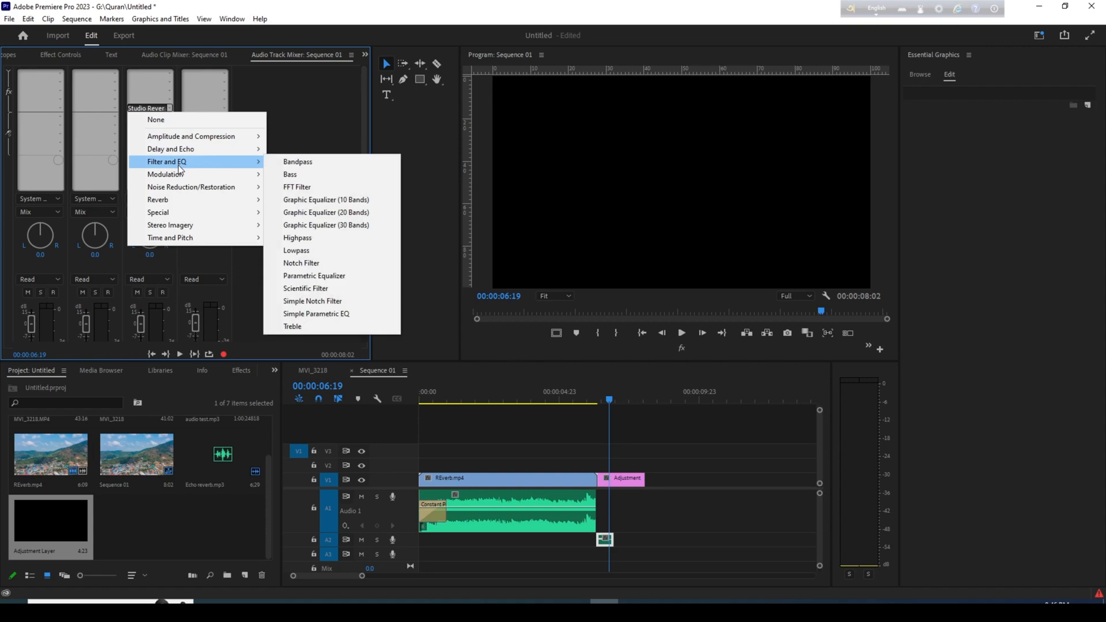
mouse_move(185, 155)
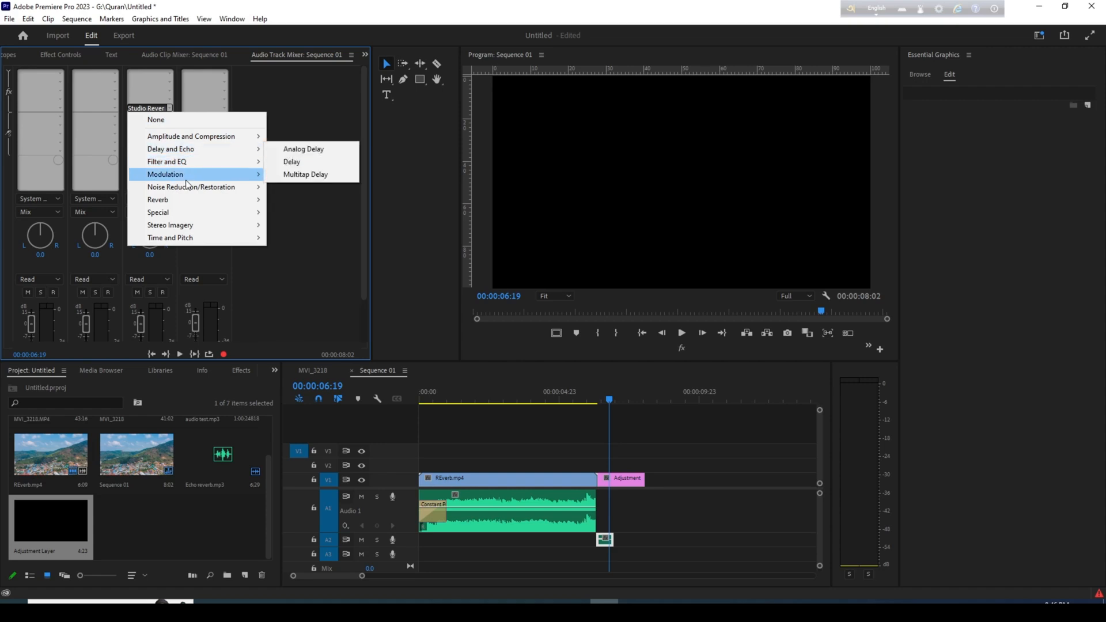
mouse_move(185, 199)
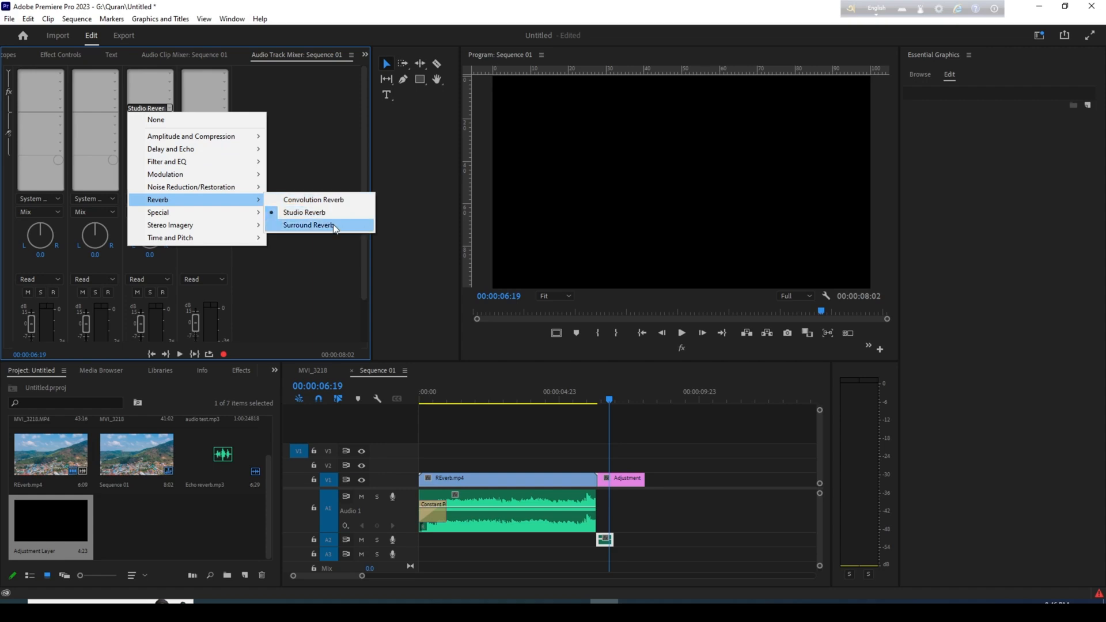
click(331, 212)
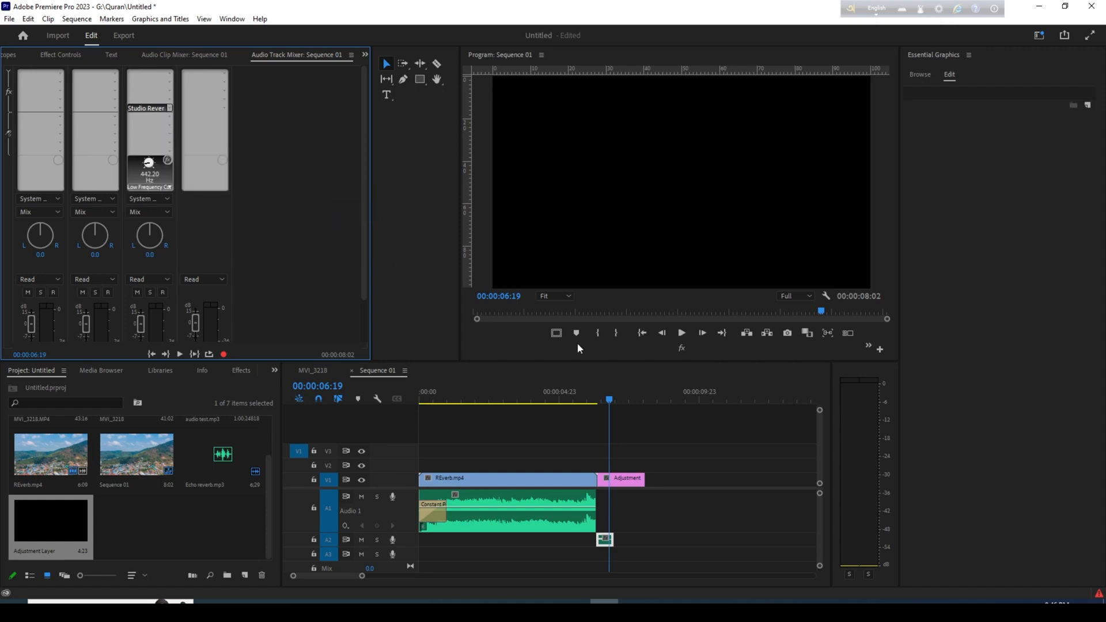
- Play back the audio ending several times from just before the cut and play the sequence again from its start
drag(601, 396, 577, 399)
key(space)
key(space)
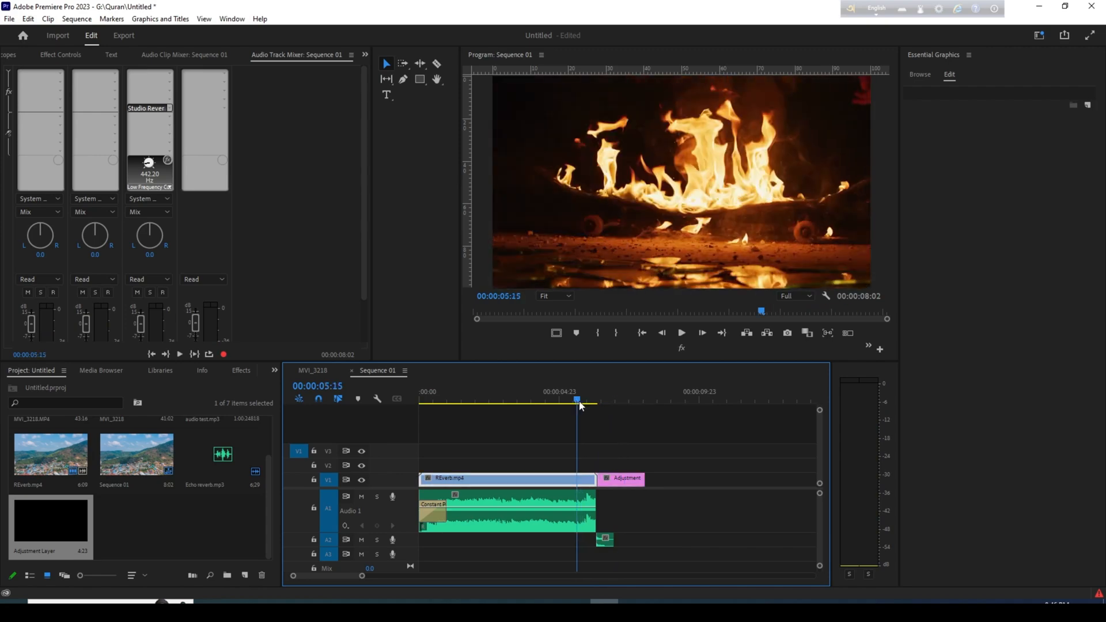
key(space)
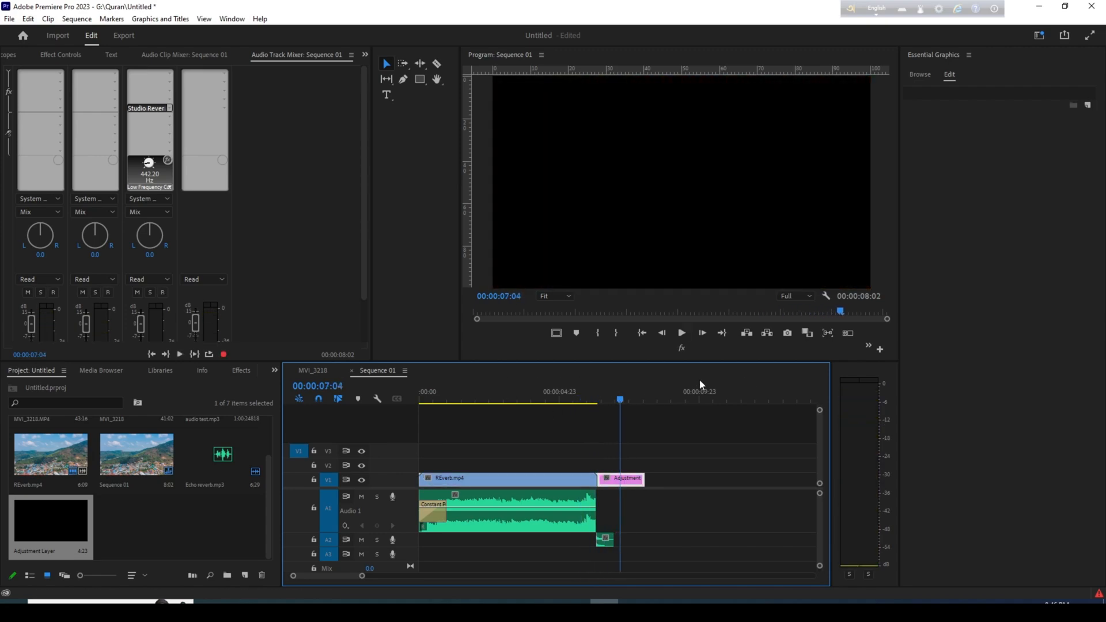
click(570, 402)
key(space)
key(space)
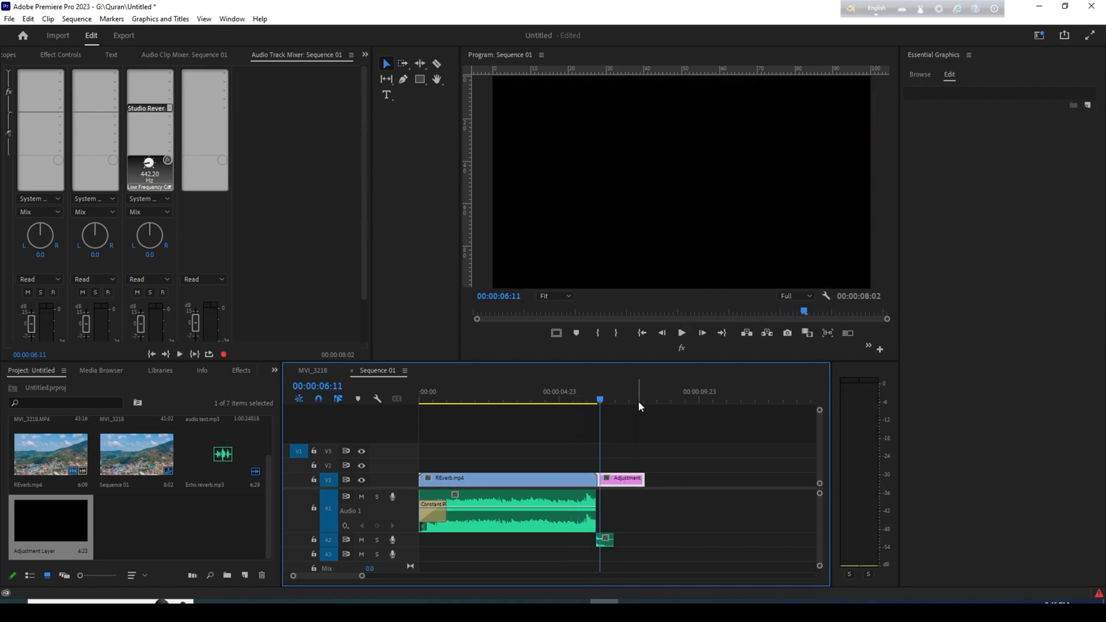
drag(606, 400, 87, 484)
key(space)
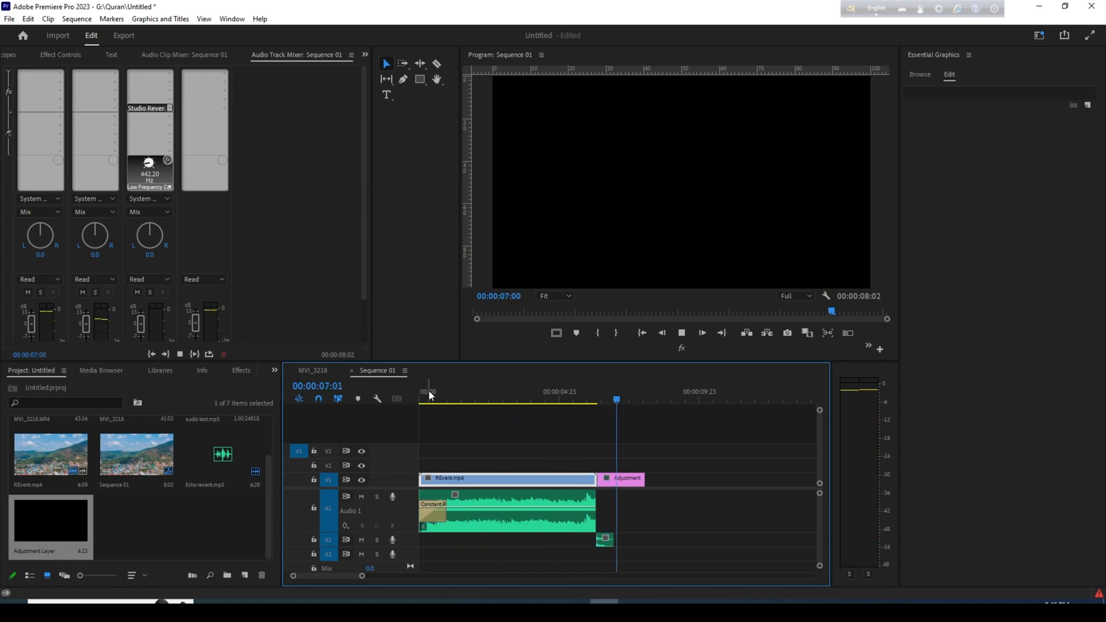
- Stop playback and place the playhead at 00:00:06:11, just after the end of the REverb clip
key(space)
drag(623, 397, 597, 396)
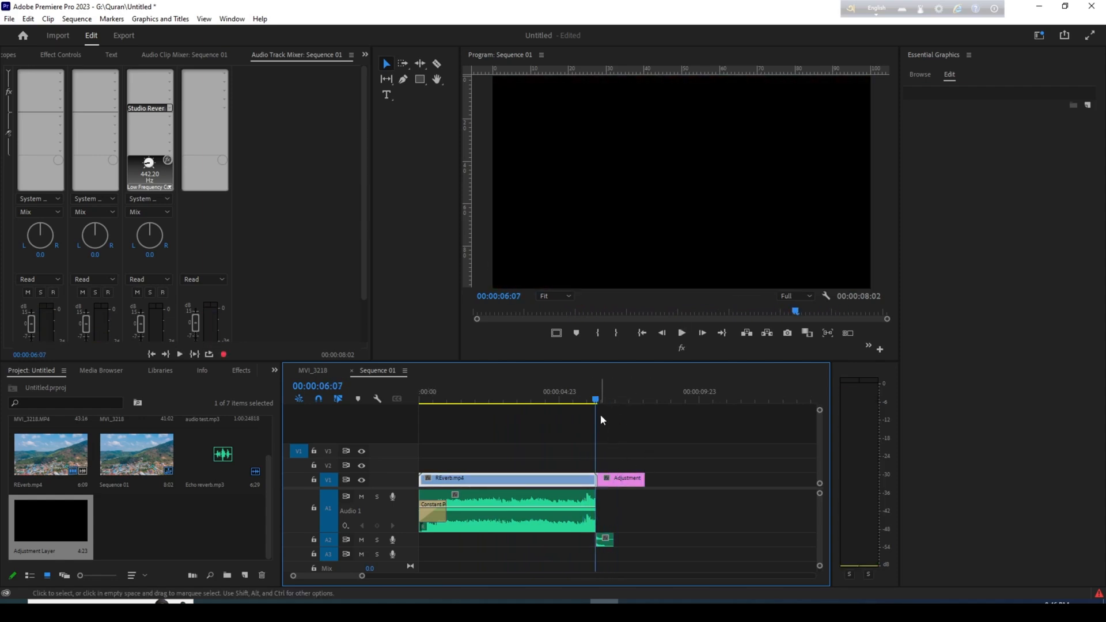
click(597, 395)
click(600, 396)
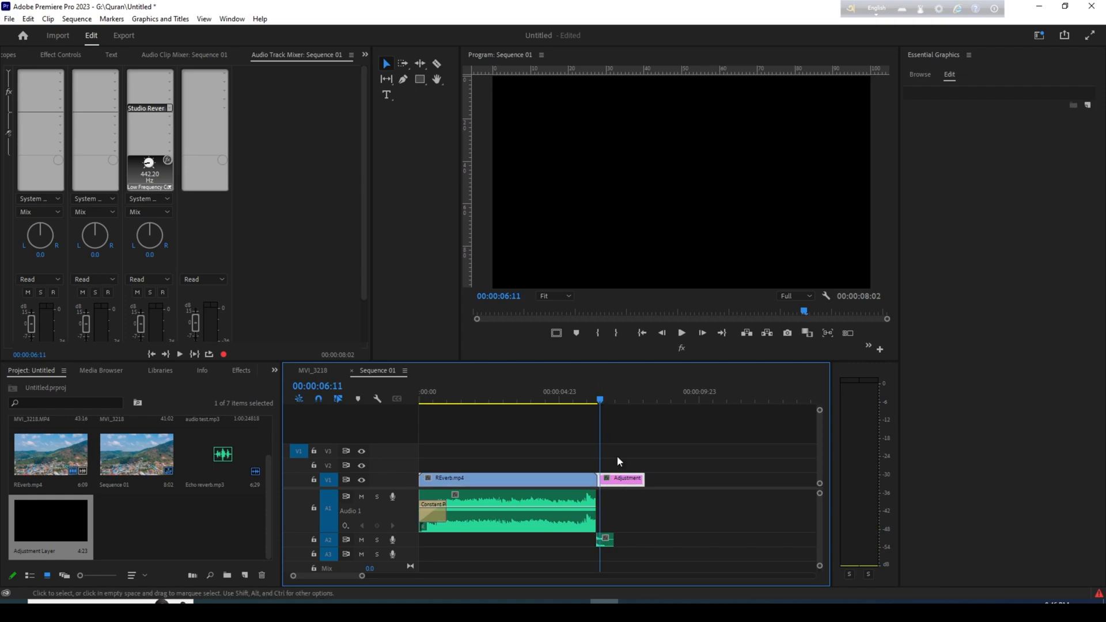
- Create a new transparent video item at 1920 x 1080, 23.976 fps with square pixels
click(607, 543)
click(244, 574)
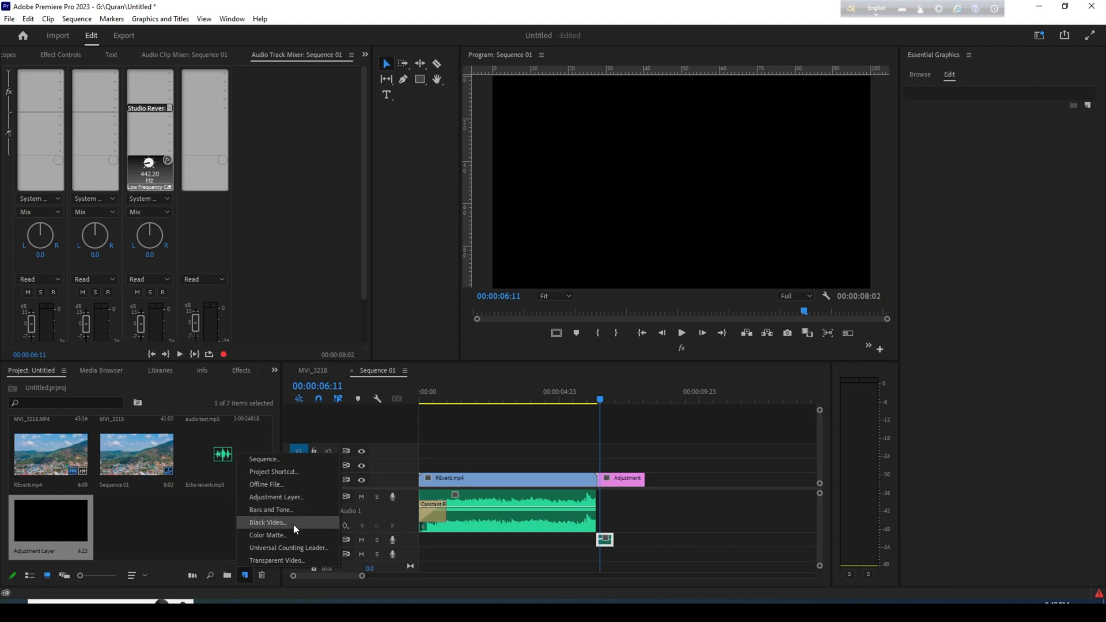
click(295, 559)
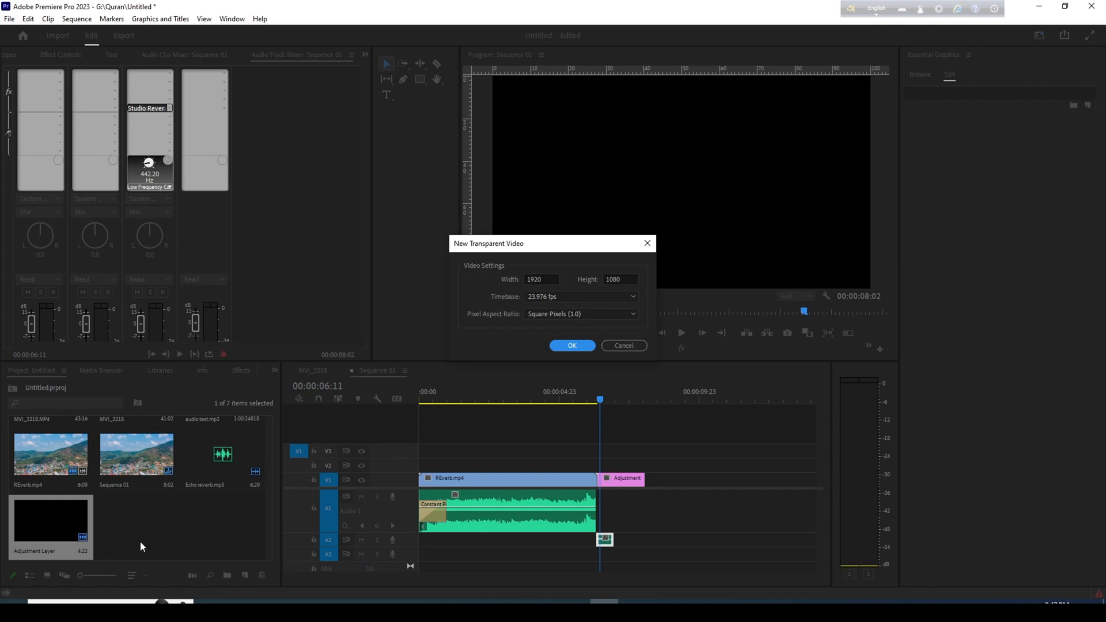
click(576, 345)
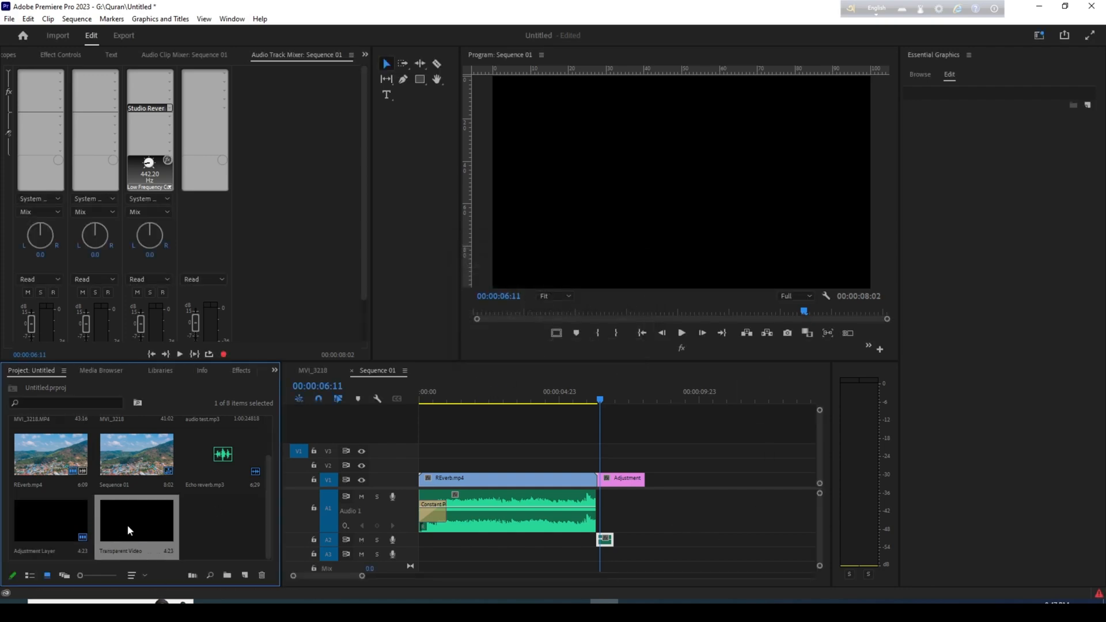
- Replace the adjustment layer on V1 with the Transparent Video clip, placed right after REverb.mp4 and ending at 00:00:07:15
click(610, 481)
key(Delete)
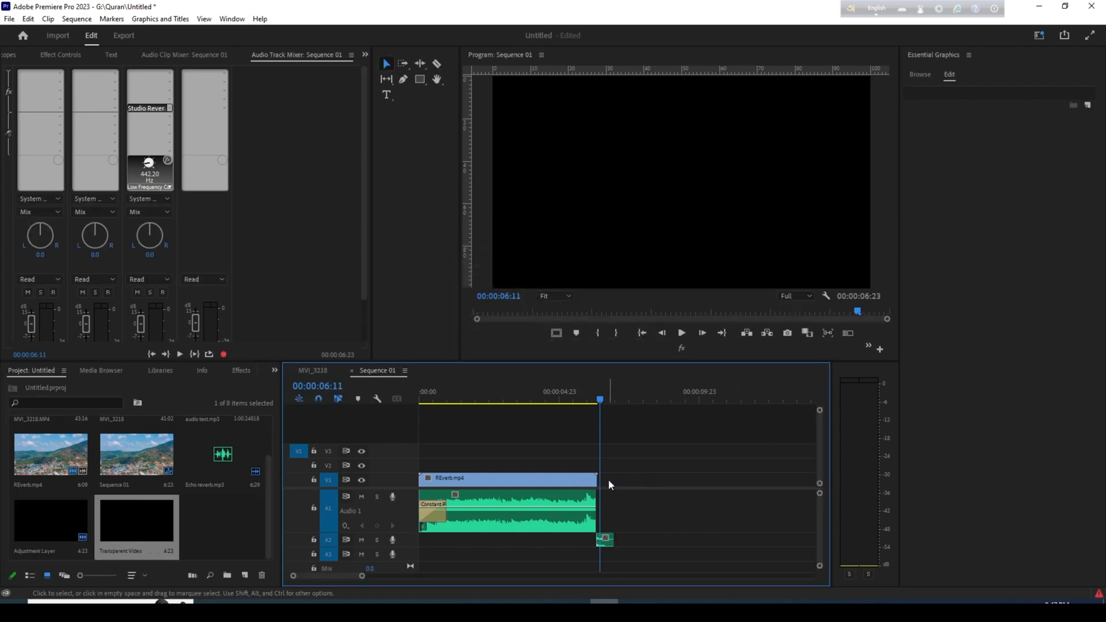
click(148, 523)
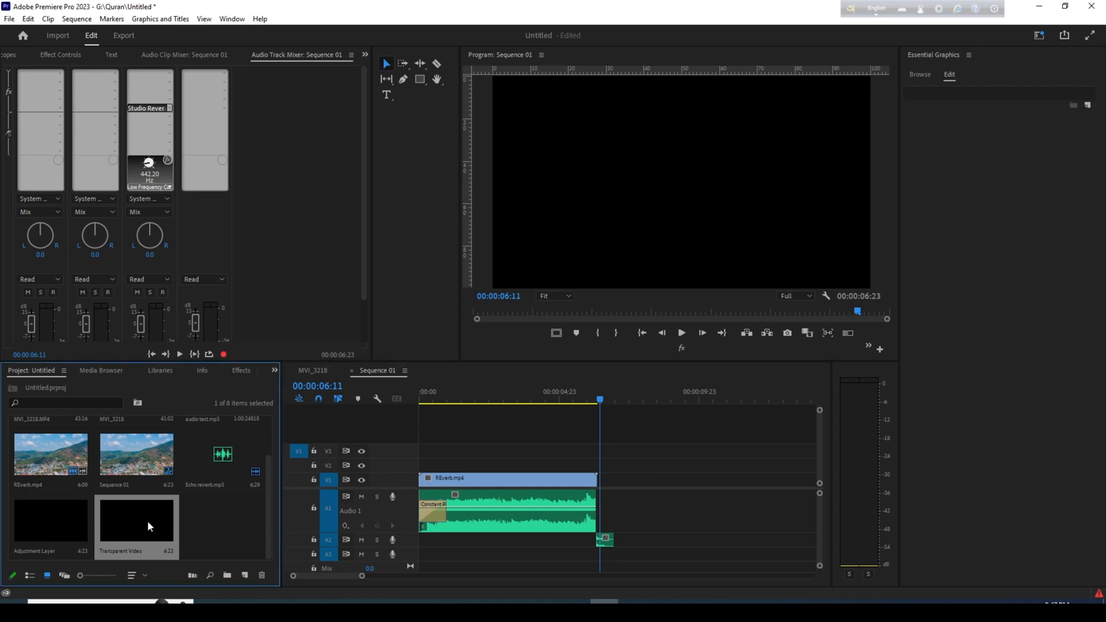
drag(147, 520, 632, 478)
- Play back the ending across the transparent video and bring the playhead back to 00:00:07:01
click(584, 400)
key(space)
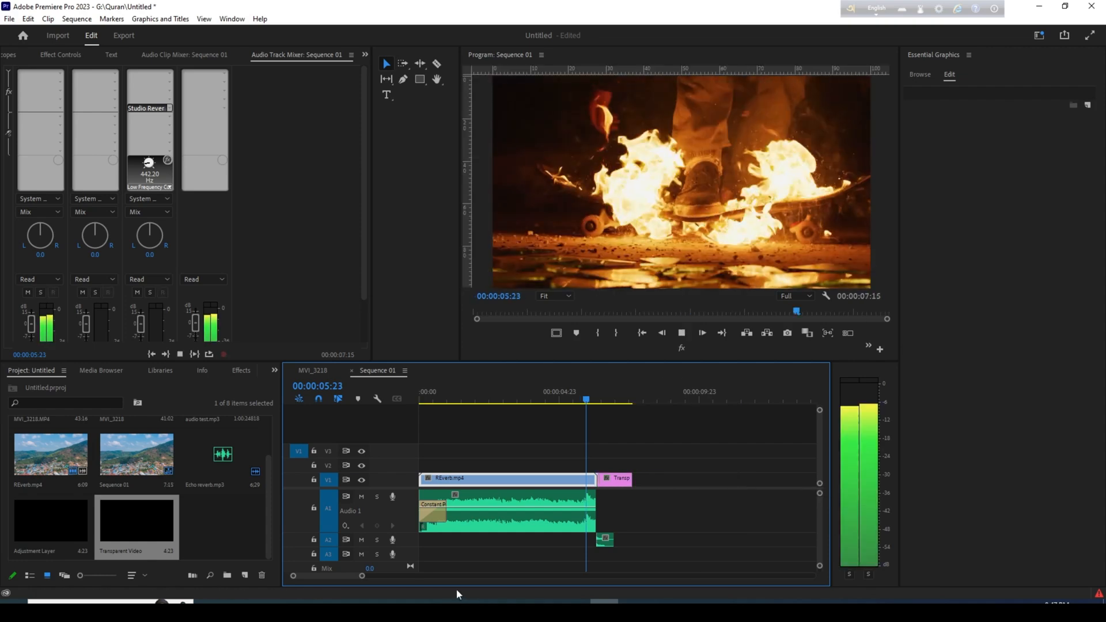
key(space)
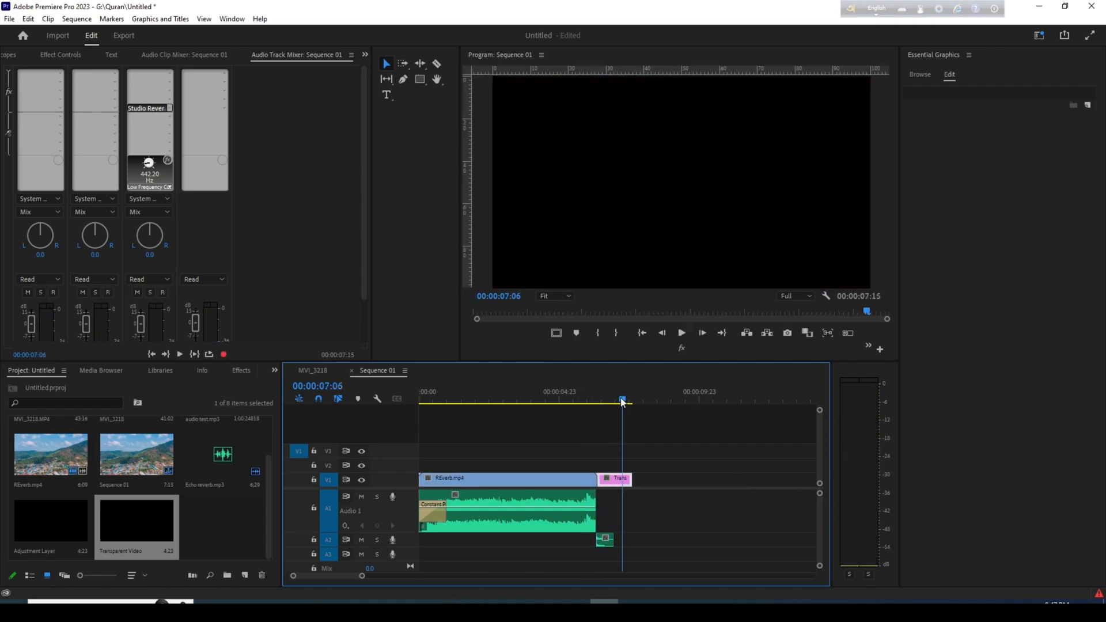
drag(622, 401, 617, 402)
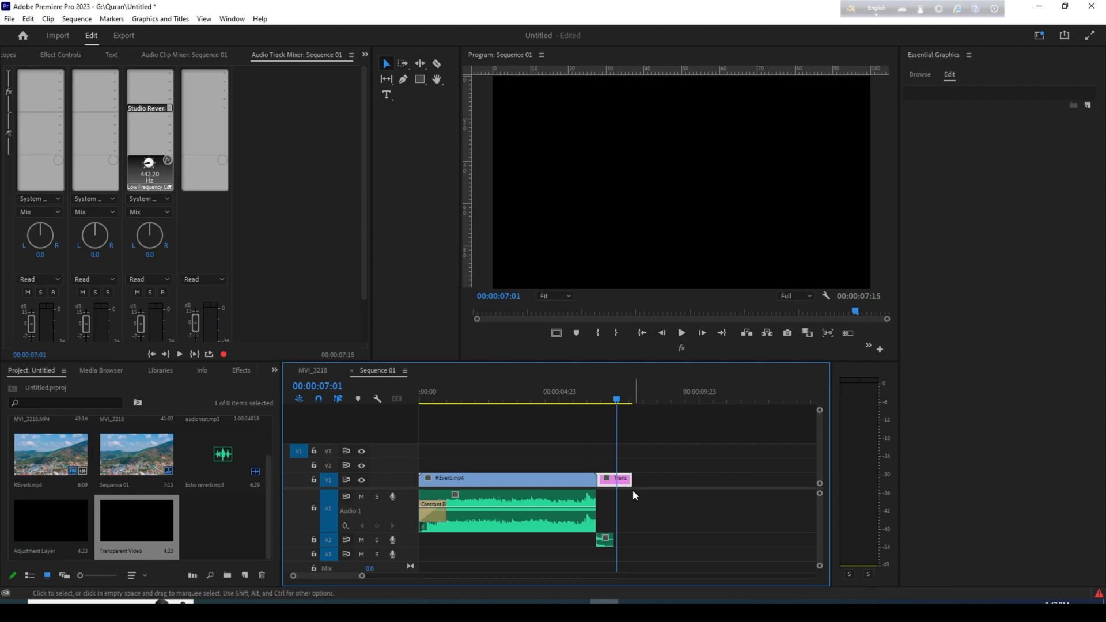
- Select the A2 tail clip, clear the Audio 3 effect slot to None and reapply Studio Reverb there
click(607, 540)
click(168, 108)
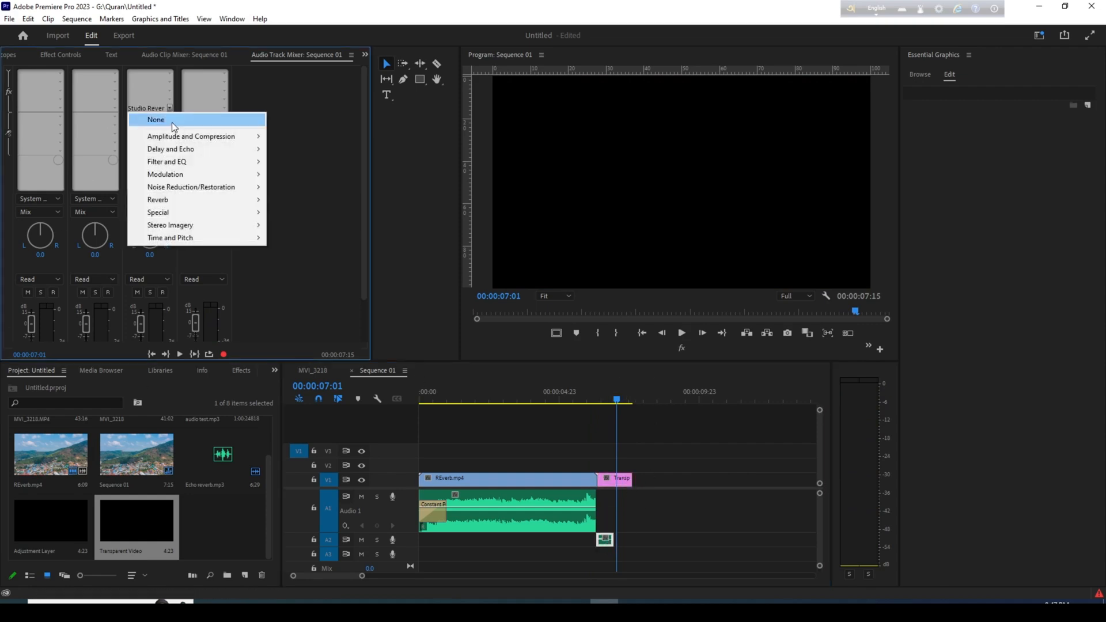
click(172, 121)
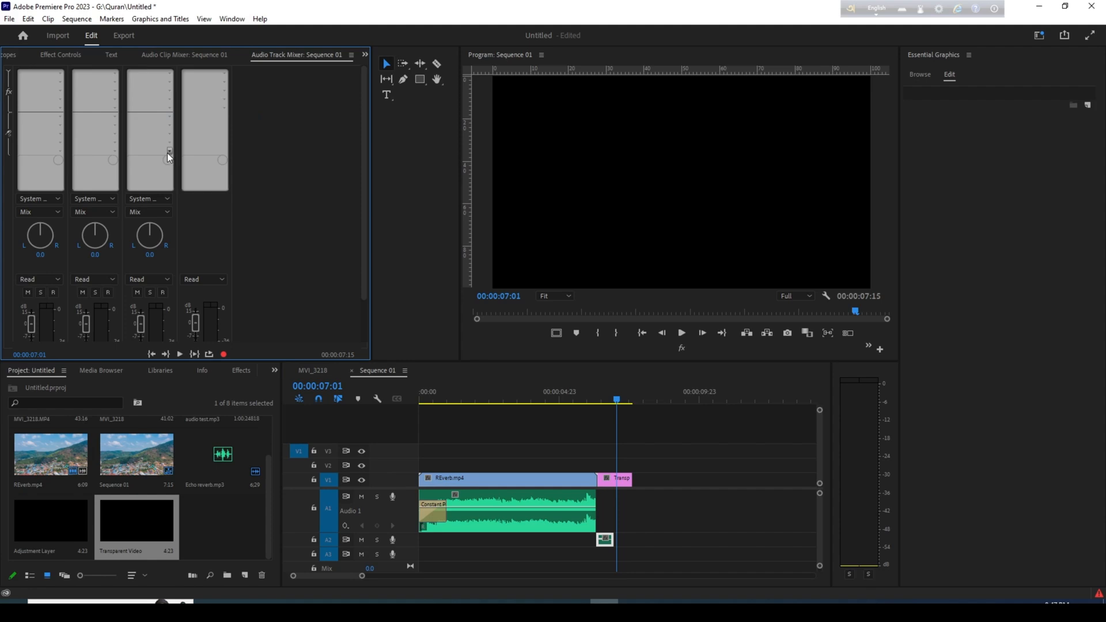
click(169, 108)
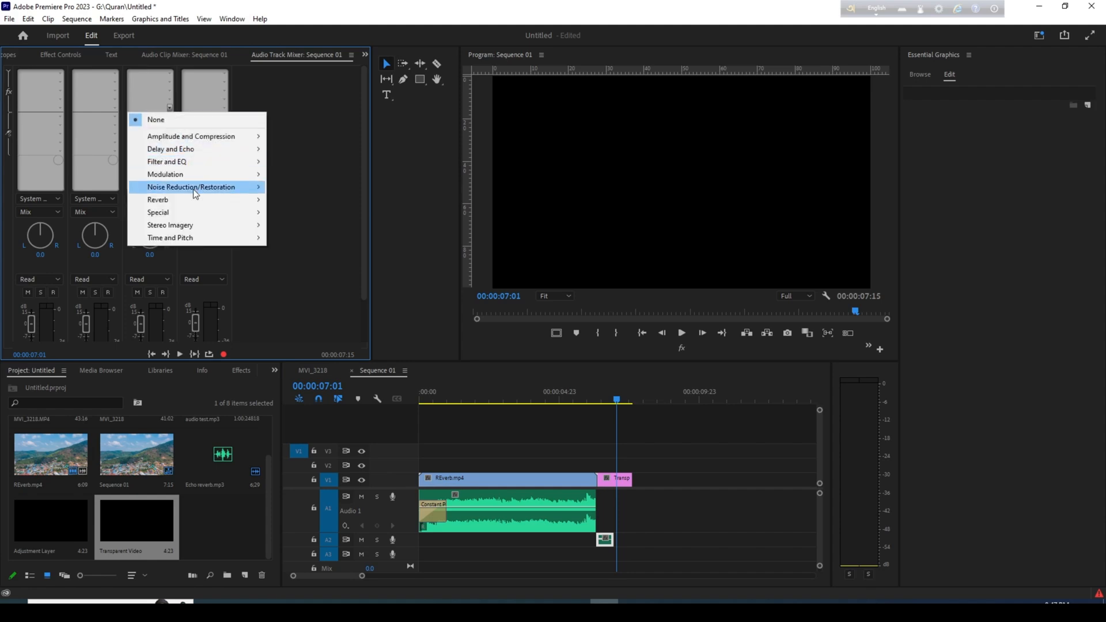
mouse_move(195, 199)
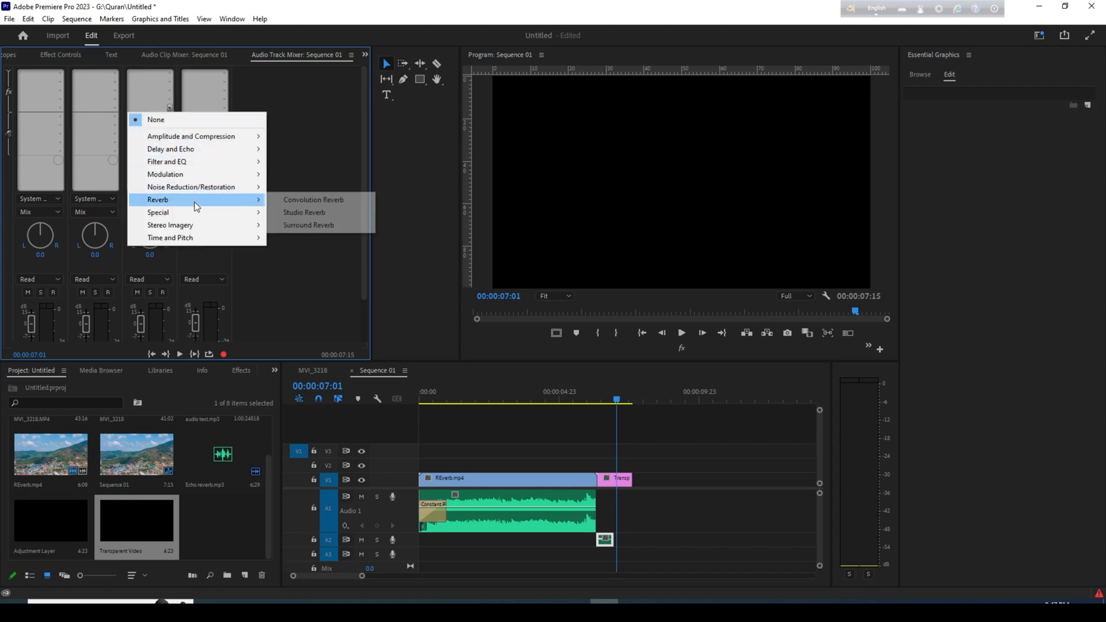
click(342, 210)
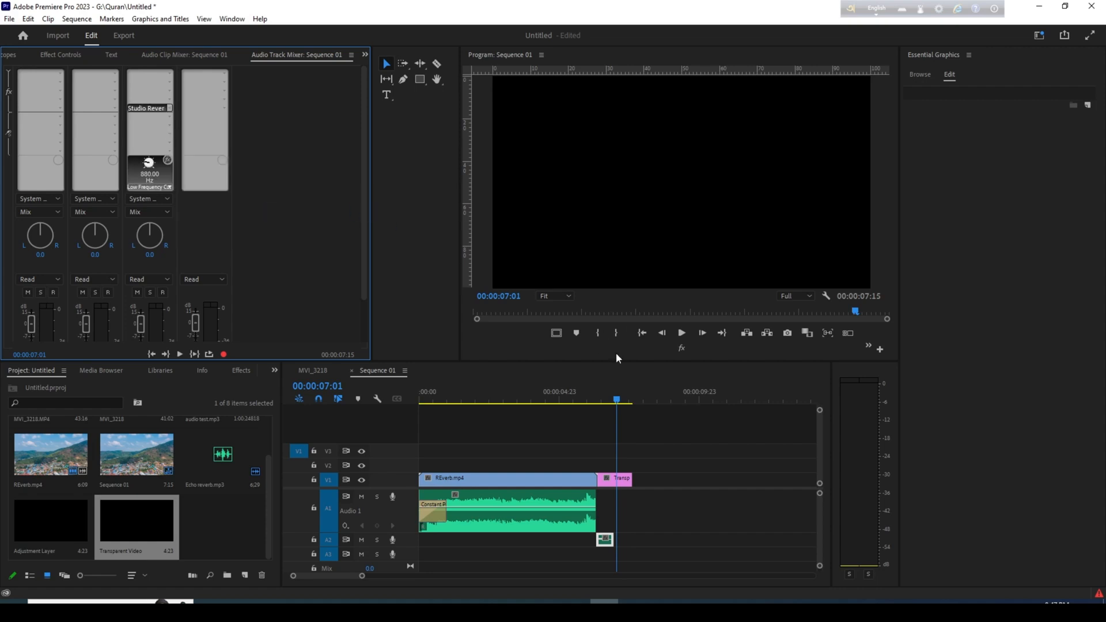
- Play back the ending with the reapplied Studio Reverb from 00:00:06:02 and return the playhead to 00:00:06:09
drag(615, 402, 589, 406)
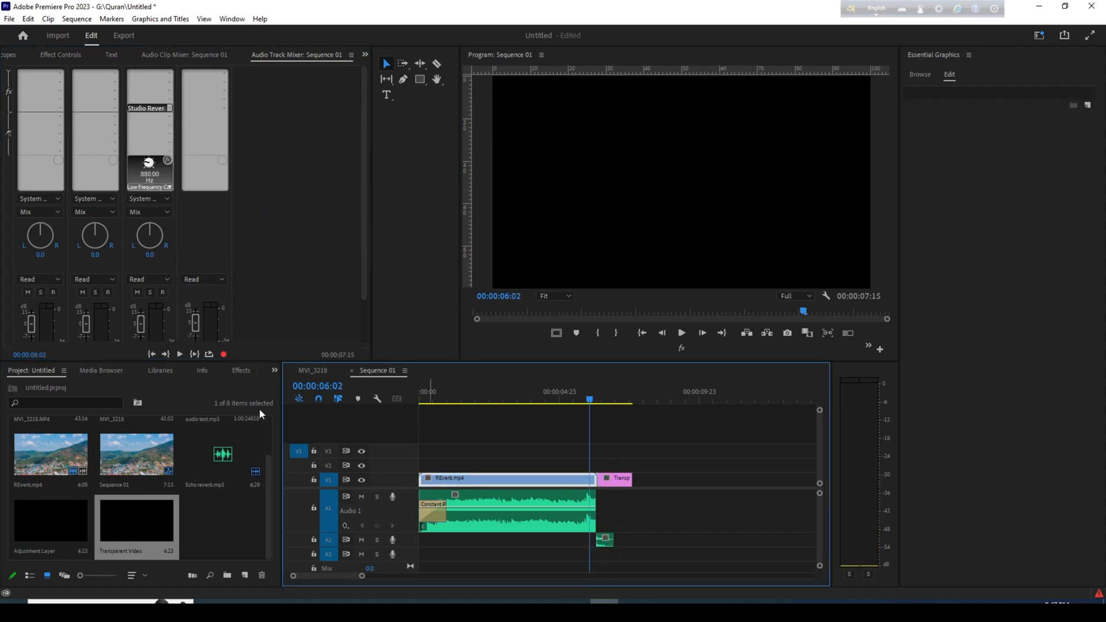
key(space)
key(space)
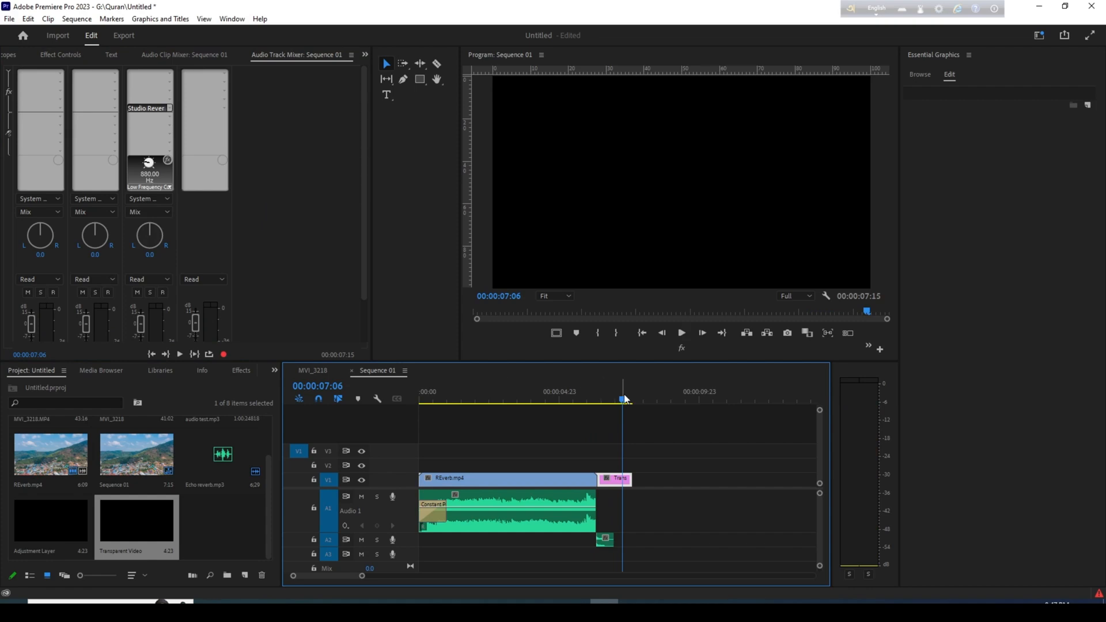
drag(625, 398, 598, 398)
key(space)
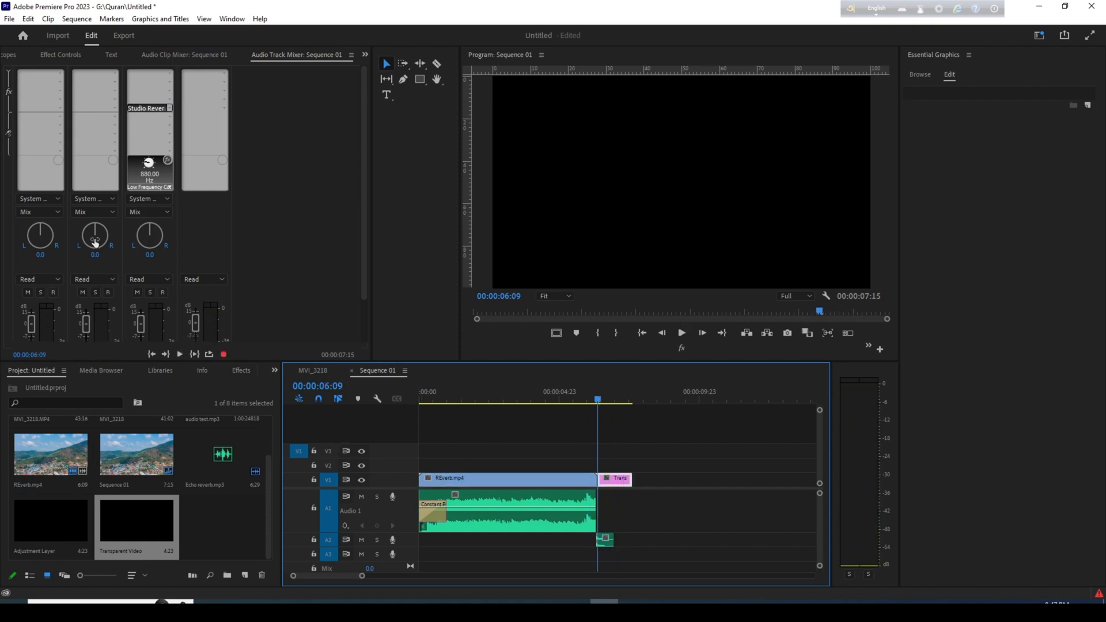
- Replace Studio Reverb with Surround Reverb in the Audio 3 effect slot and play back the ending from 00:00:06:00
click(167, 199)
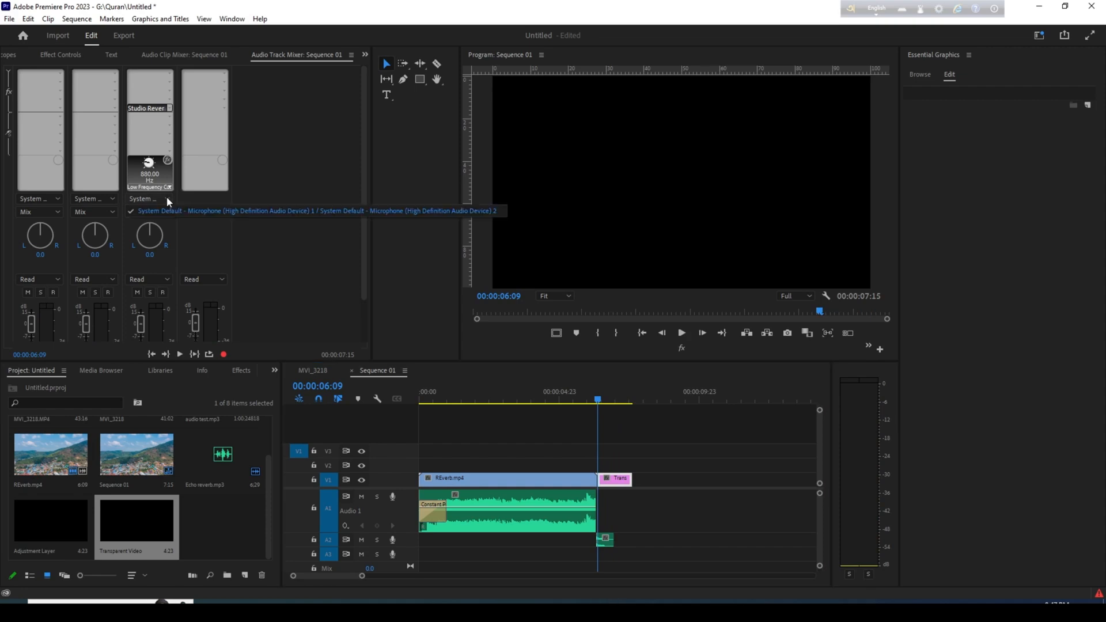
click(167, 198)
click(169, 108)
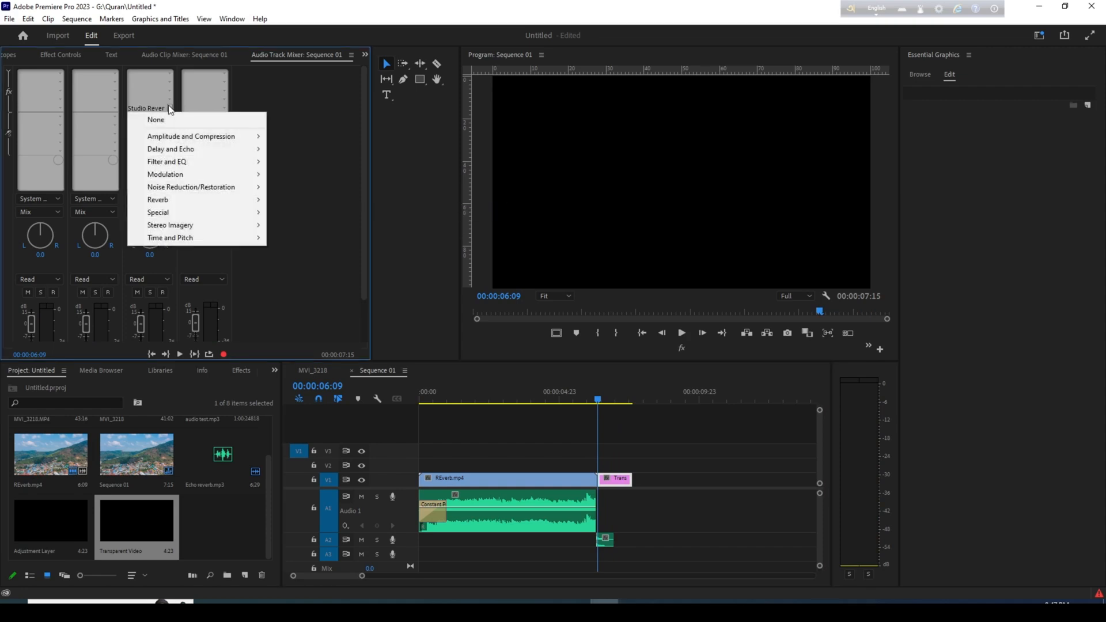
mouse_move(201, 201)
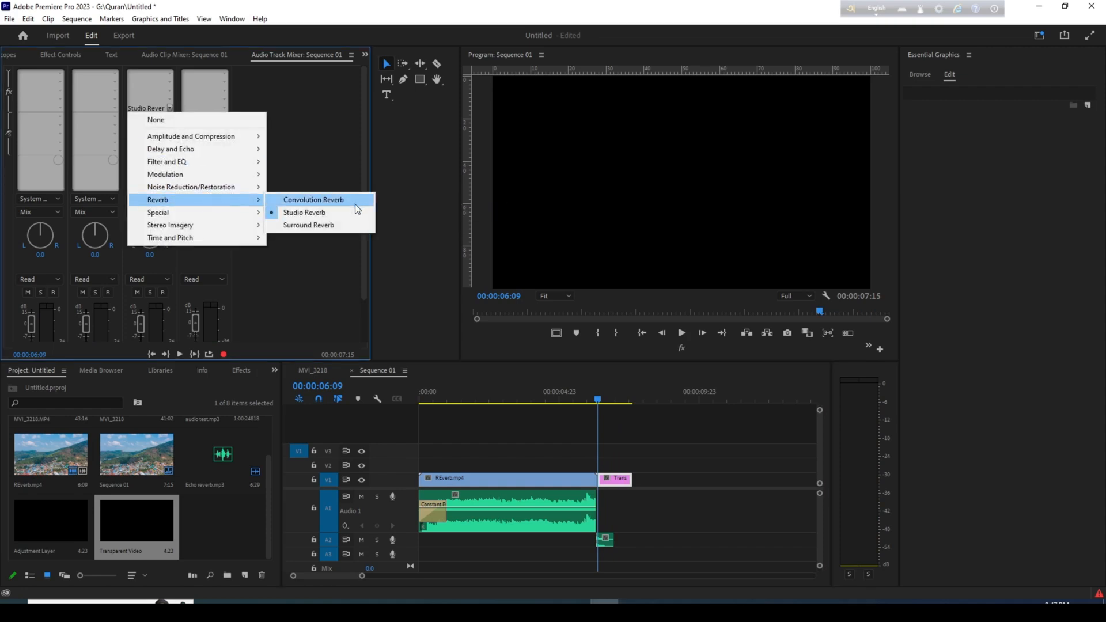
click(343, 224)
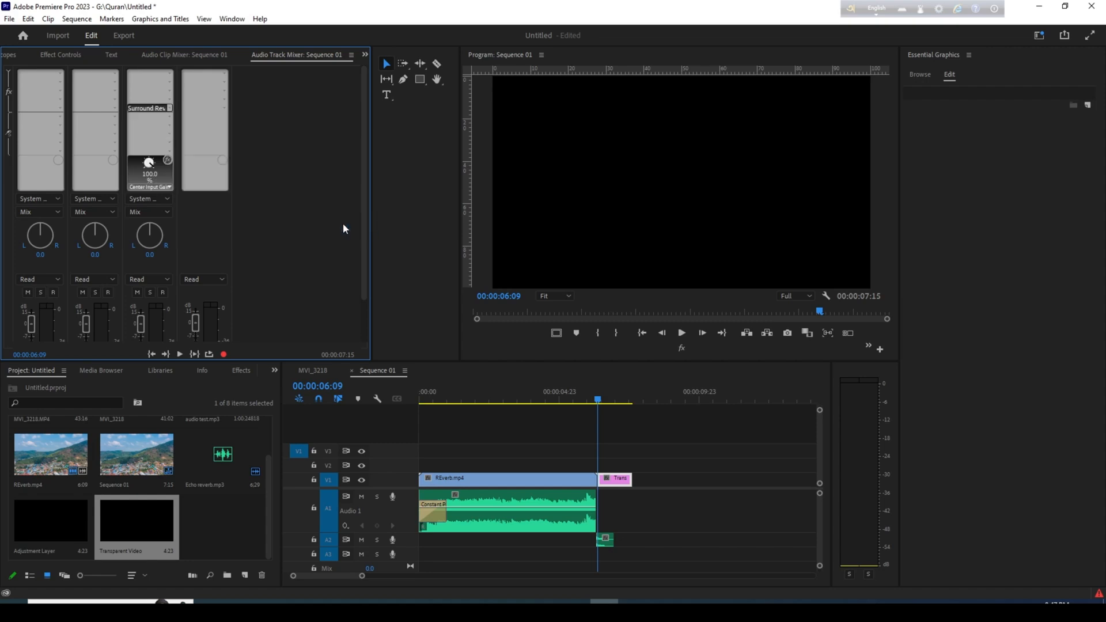
click(587, 397)
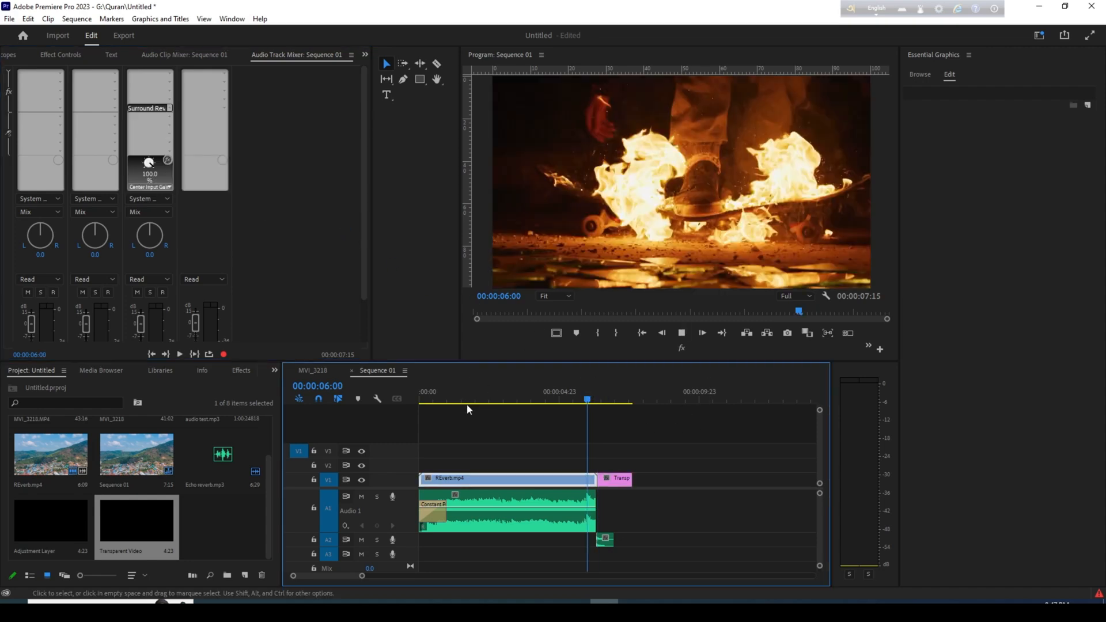
click(612, 393)
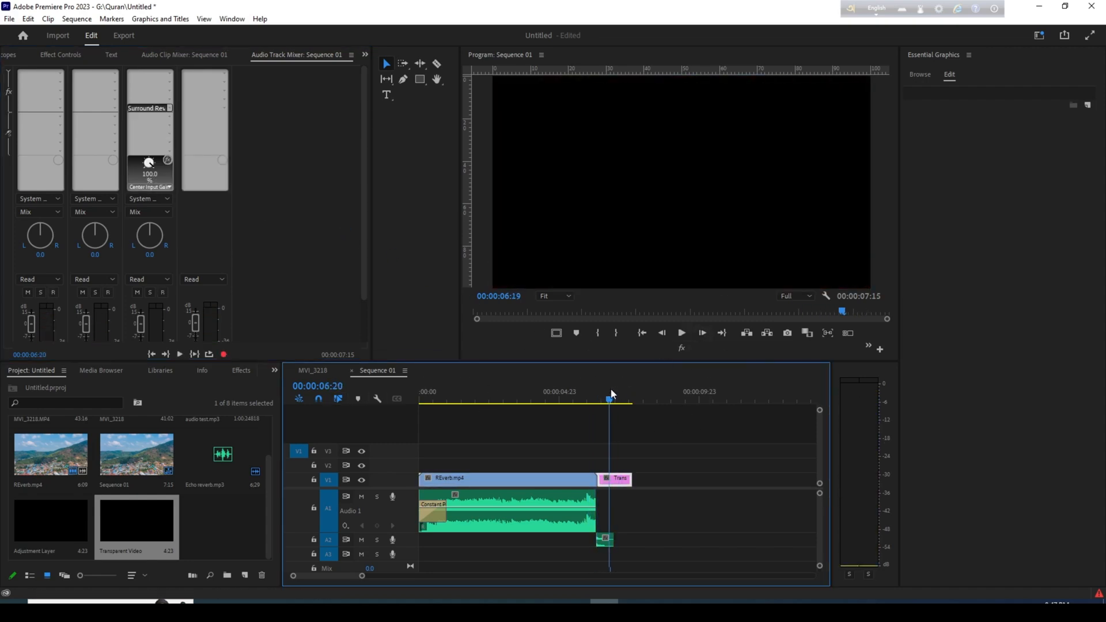